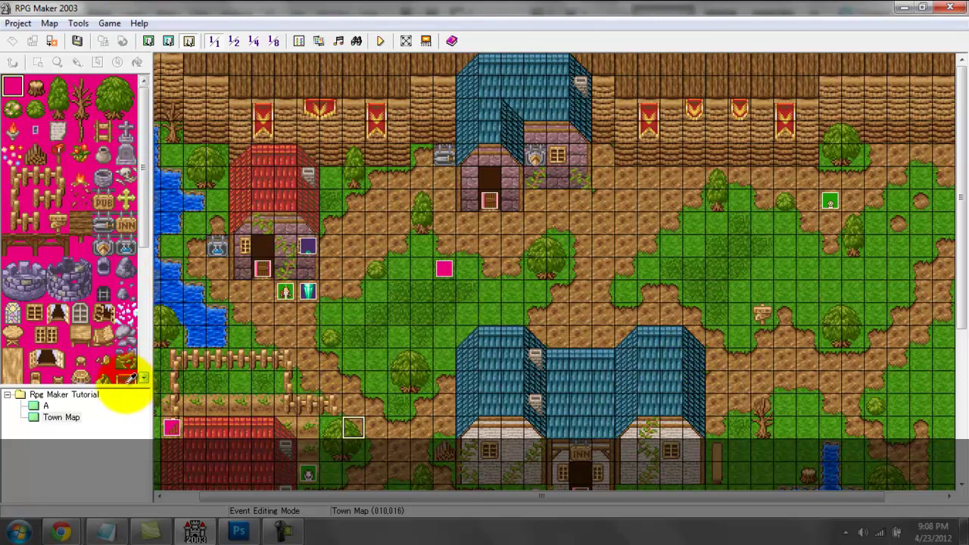
- Select the 'Rpg Maker Tutorial' root folder so the Town Map closes
click(69, 397)
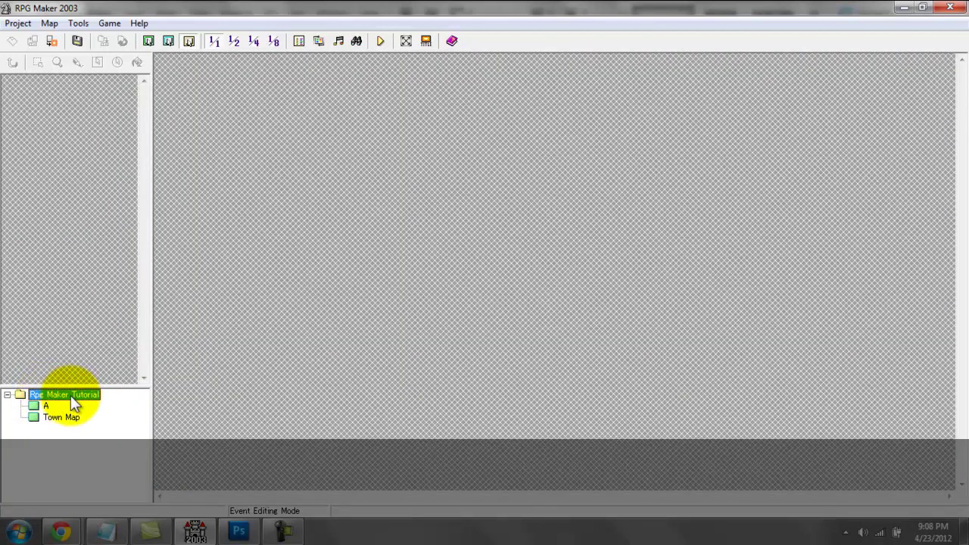
- Create a new map named 'Pano Map' with Use Parallax Background ticked
right_click(66, 395)
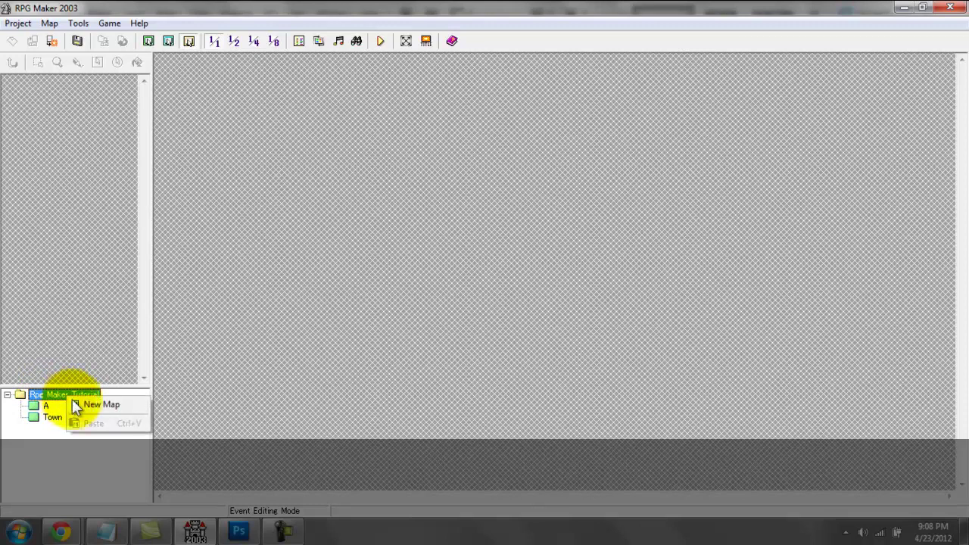
click(83, 406)
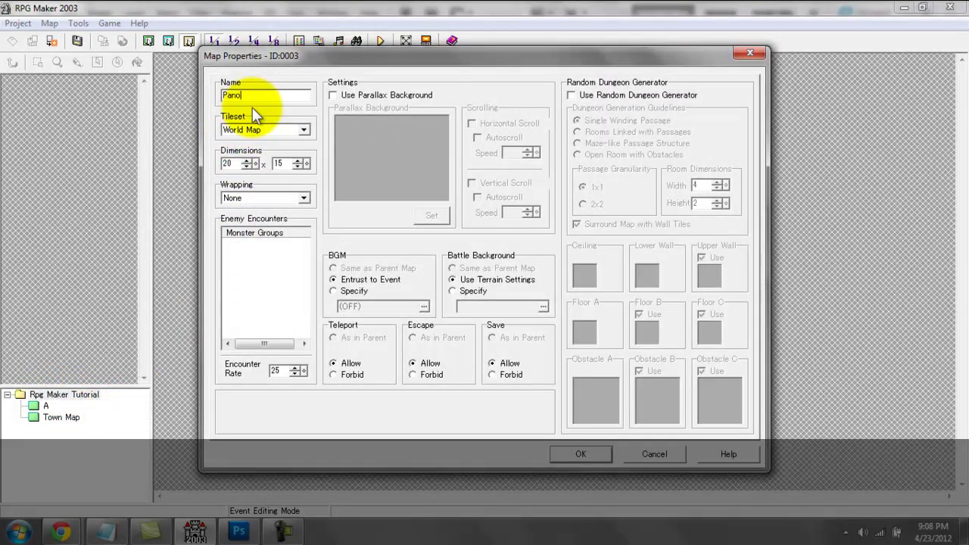
text(Pano Map)
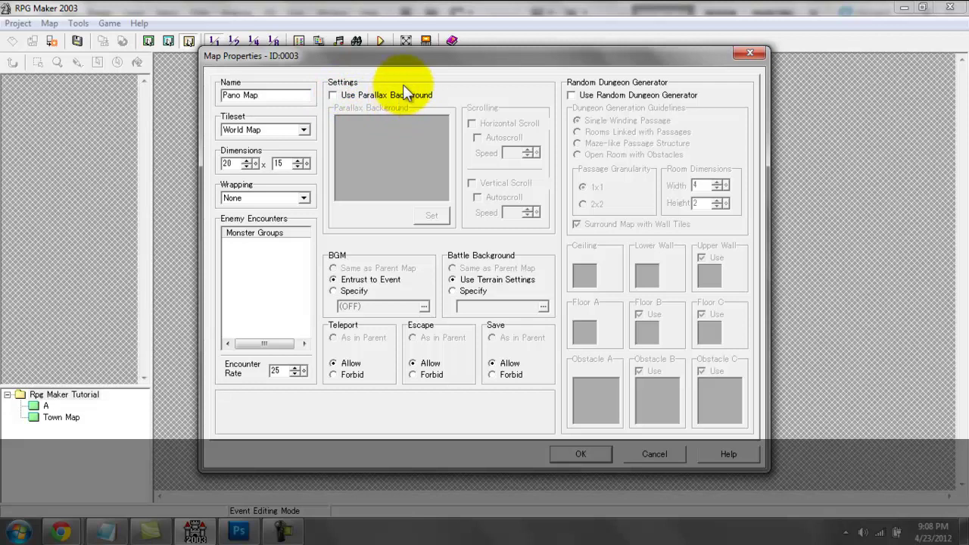
click(333, 95)
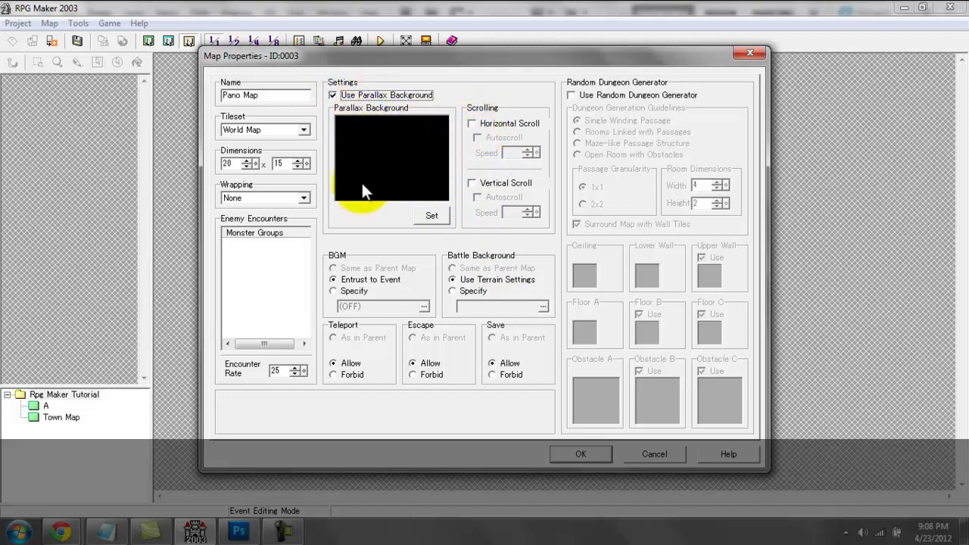
- Browse the background previews and pick sky2 <RTP> as the parallax image
click(430, 215)
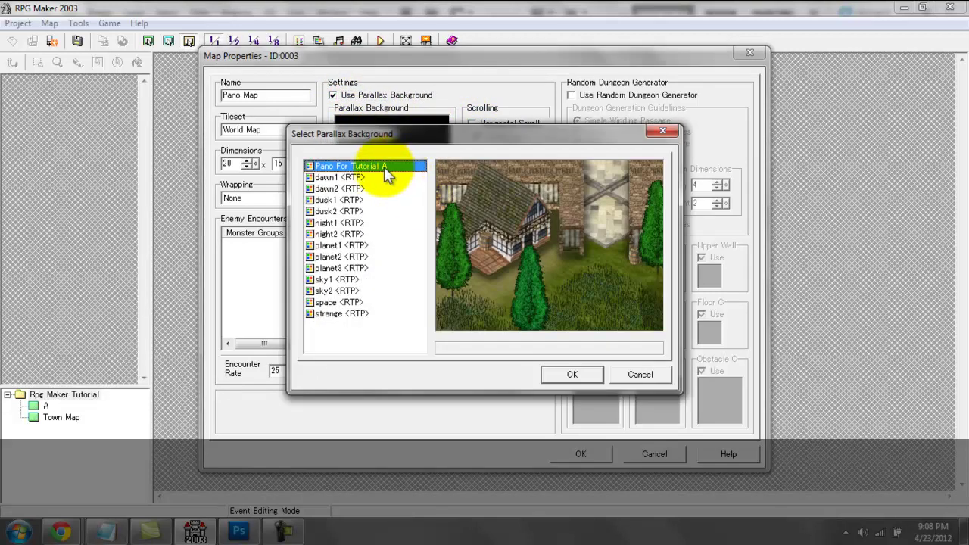
click(392, 177)
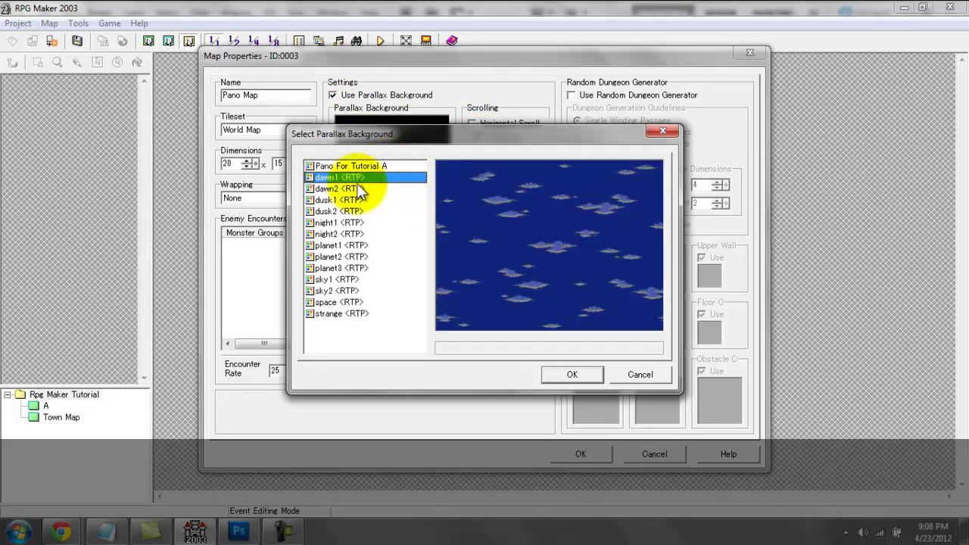
key(Down)
key(Down)
key(Down)
key(Down)
key(Down)
key(Down)
key(Down)
key(Down)
key(Down)
key(Down)
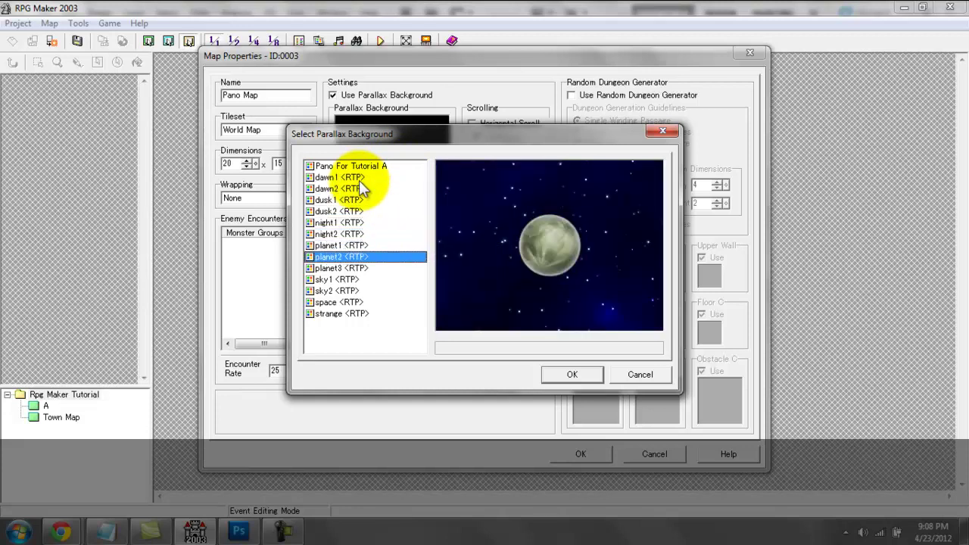
key(Down)
key(Down)
key(Up)
key(Up)
key(Up)
key(Up)
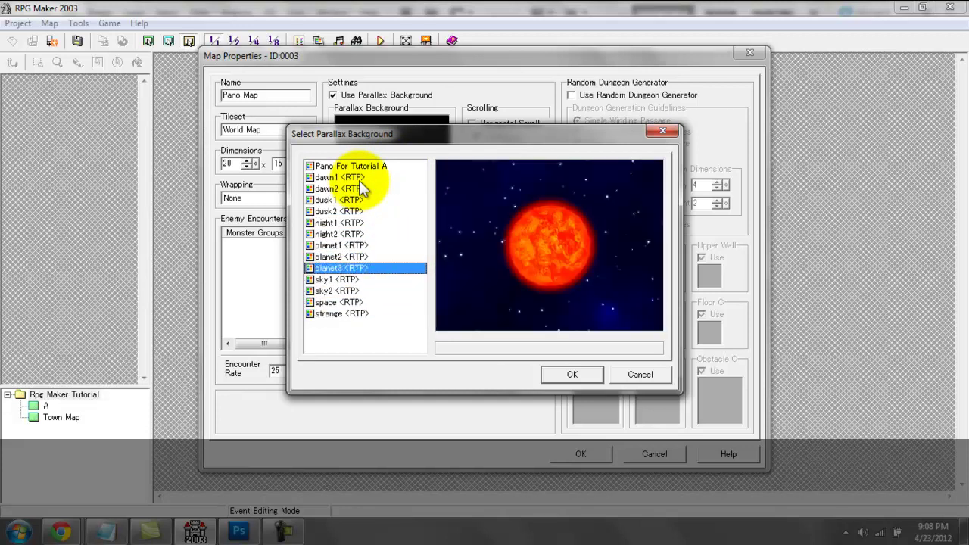
key(Down)
key(Down)
key(Down)
key(Up)
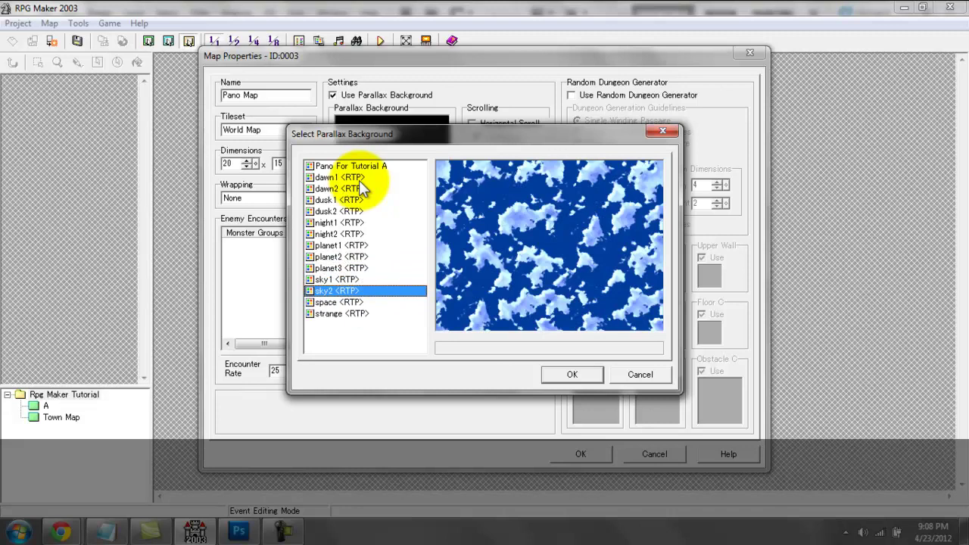
key(Return)
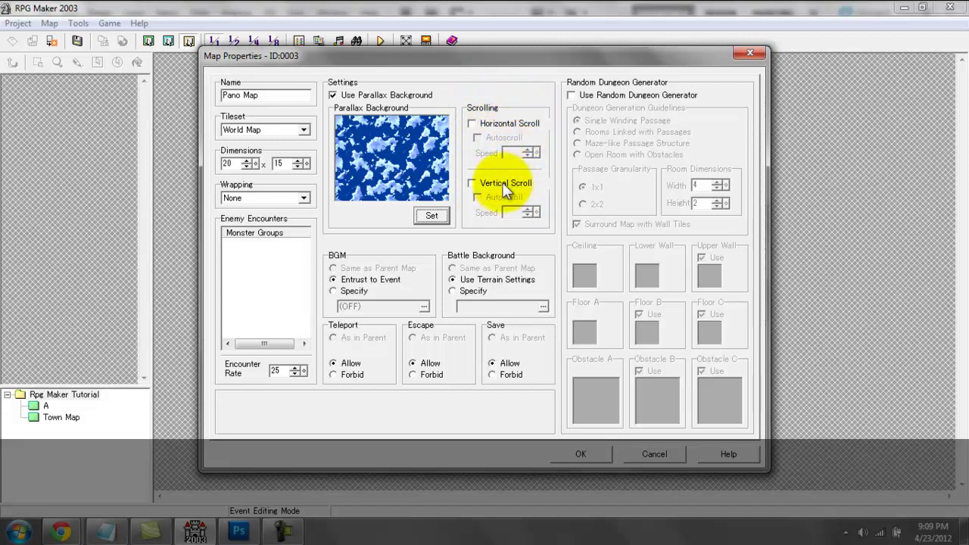
- Try horizontal scroll with autoscroll at various speeds, then turn it back off
click(471, 123)
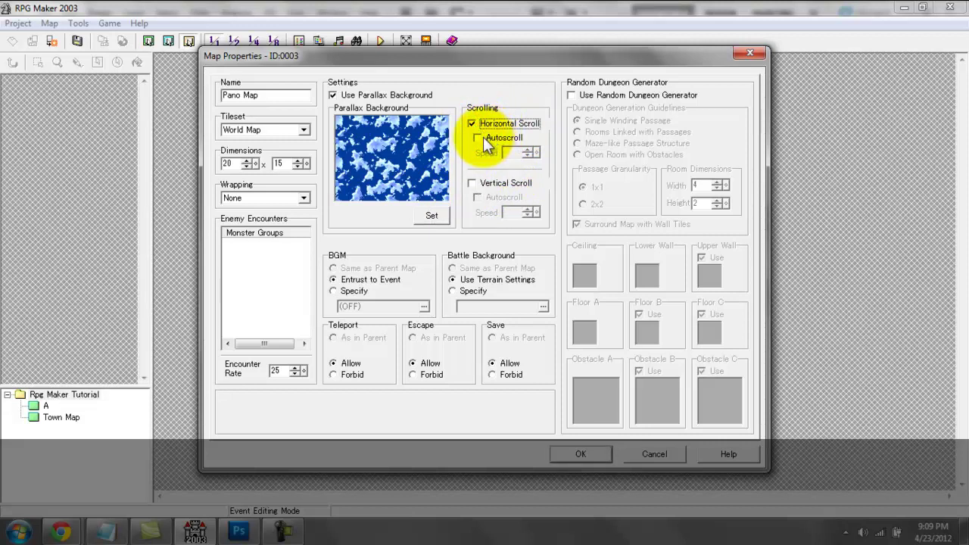
click(476, 138)
click(529, 151)
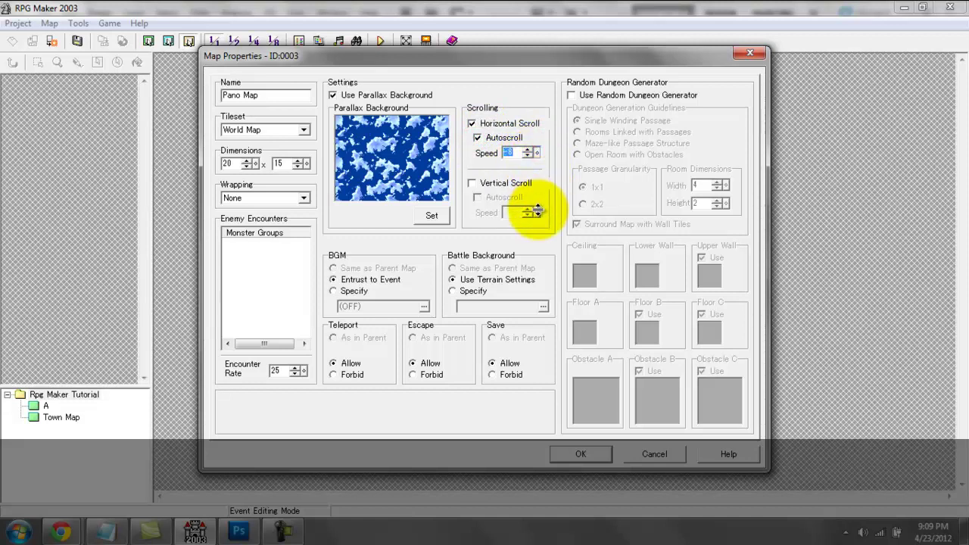
click(529, 155)
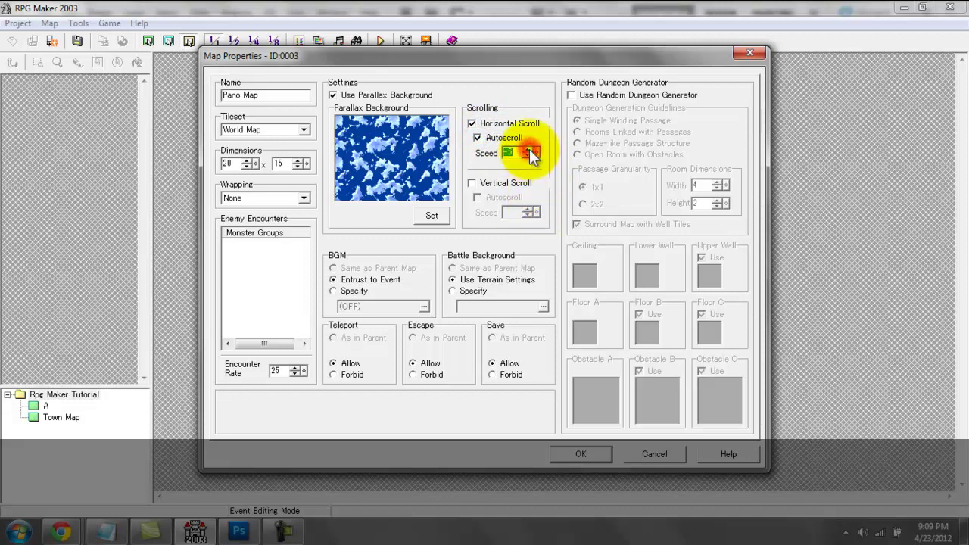
click(530, 149)
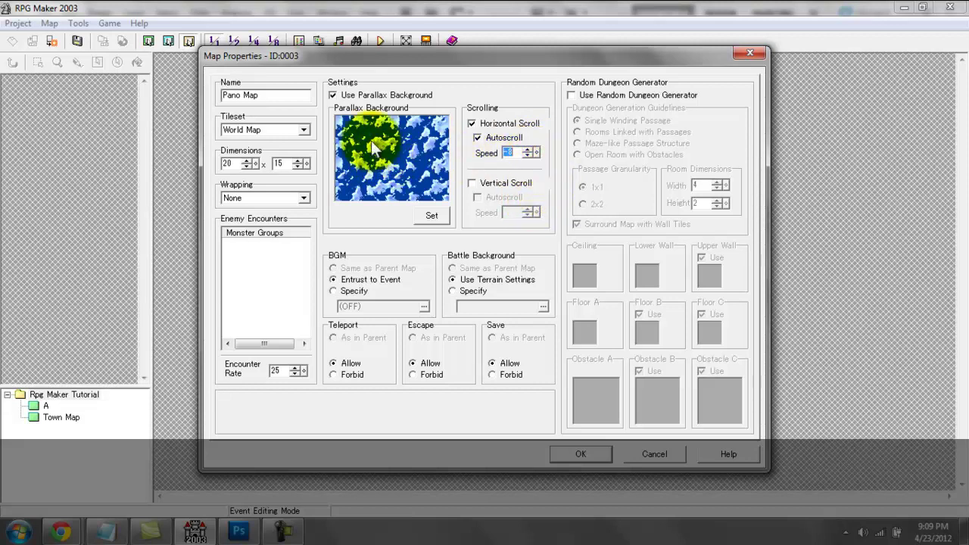
click(535, 152)
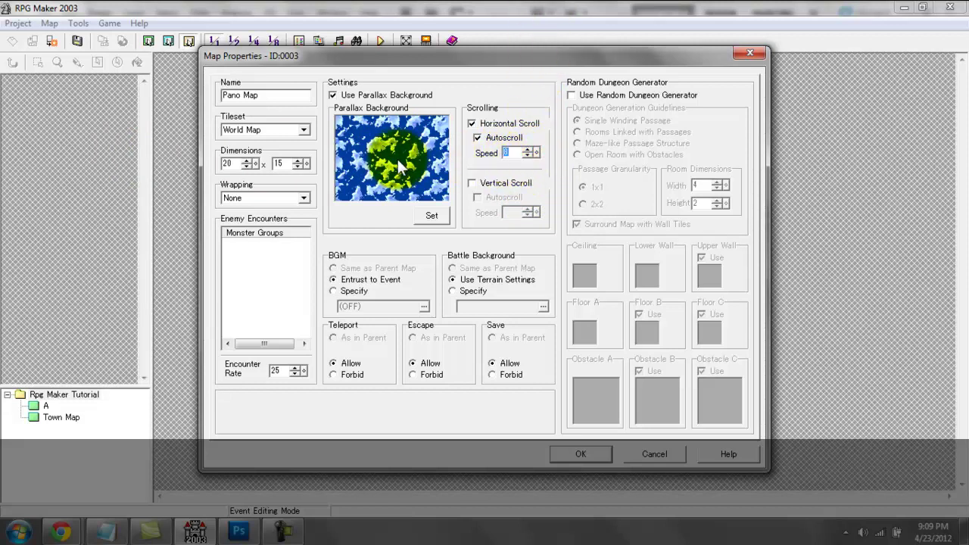
click(477, 138)
click(472, 123)
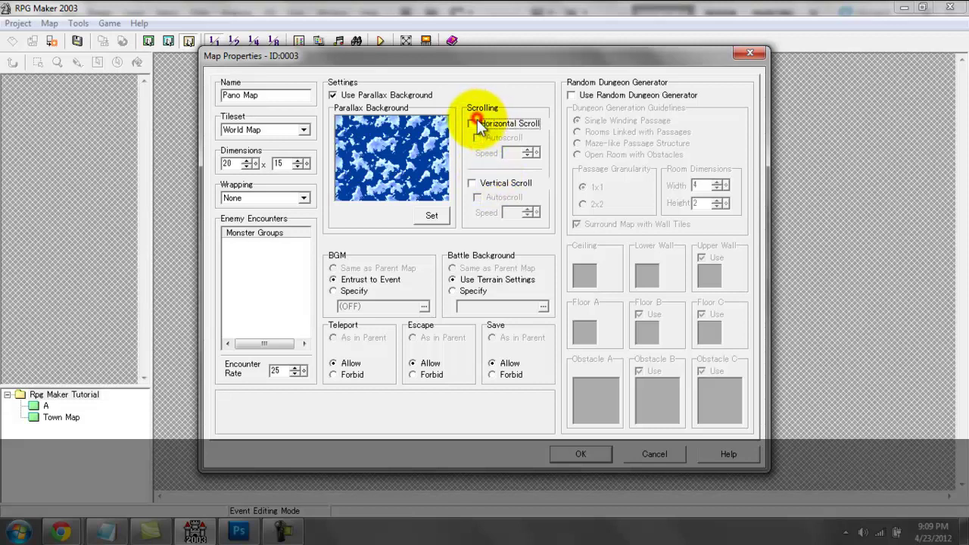
- Enable vertical scroll with autoscroll and confirm to create the Pano Map
click(480, 182)
click(478, 198)
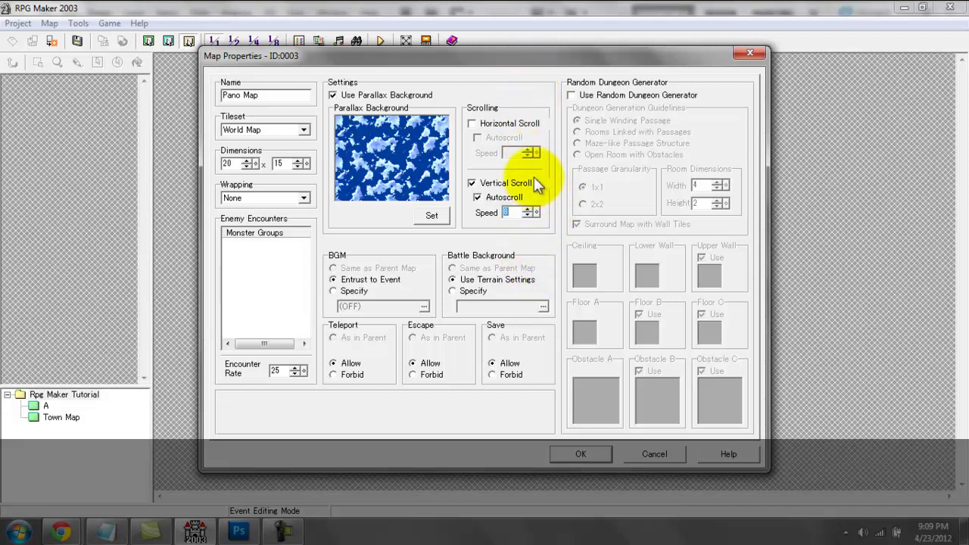
click(559, 452)
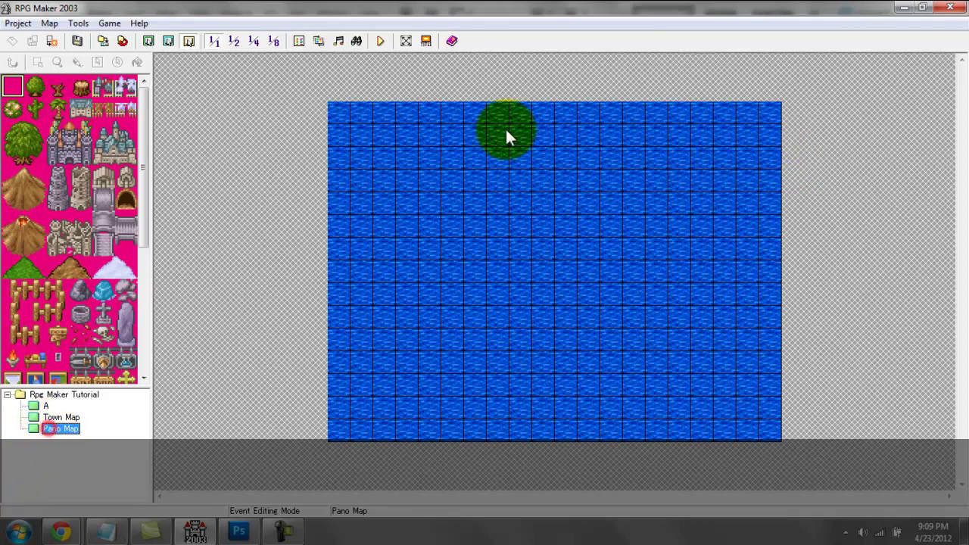
- Reopen the Pano Map's properties and confirm them unchanged
right_click(54, 428)
click(97, 312)
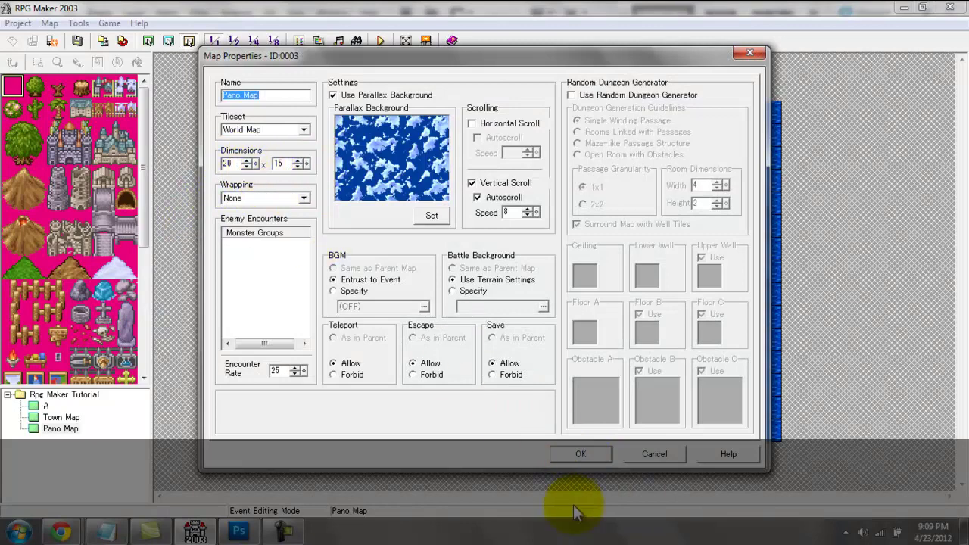
click(557, 453)
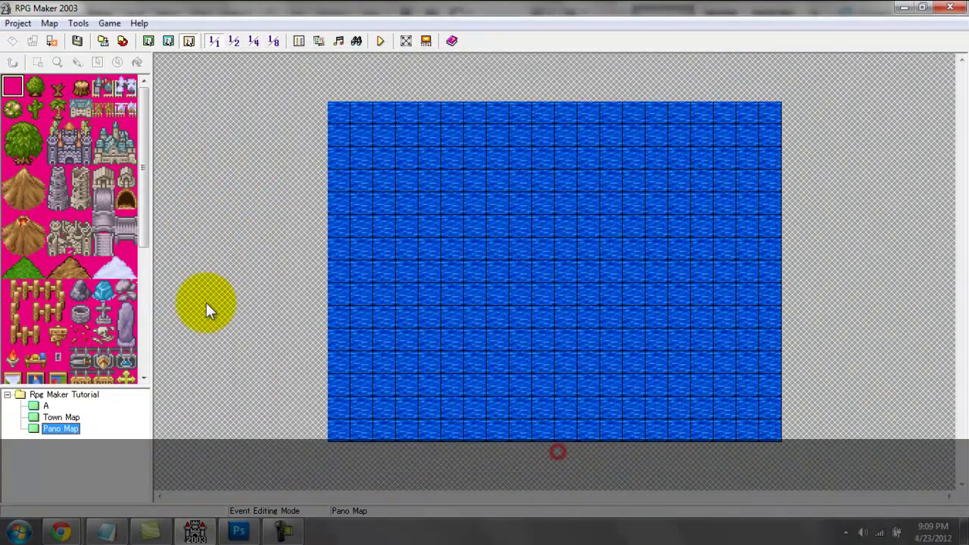
- Switch to the Lower Layer and pick a ground tile from the palette
click(148, 40)
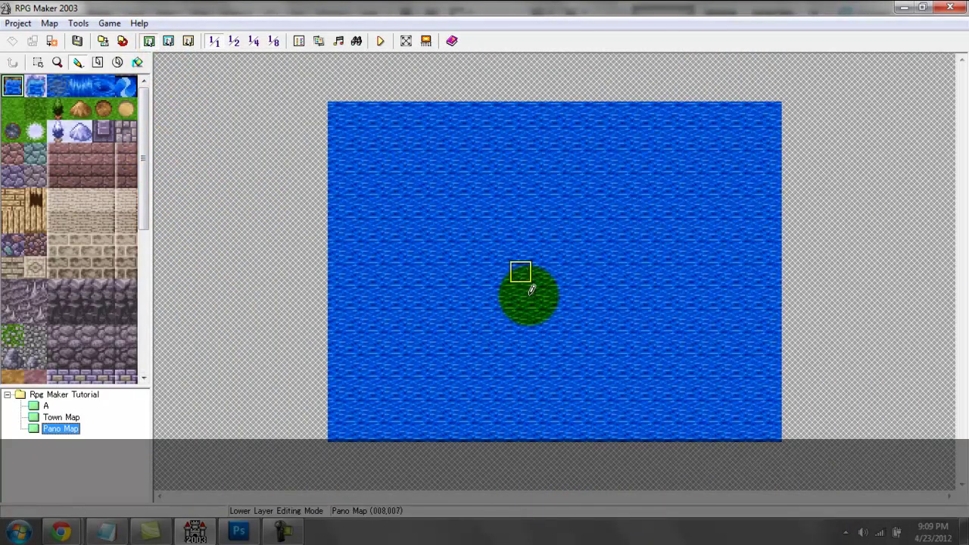
click(142, 299)
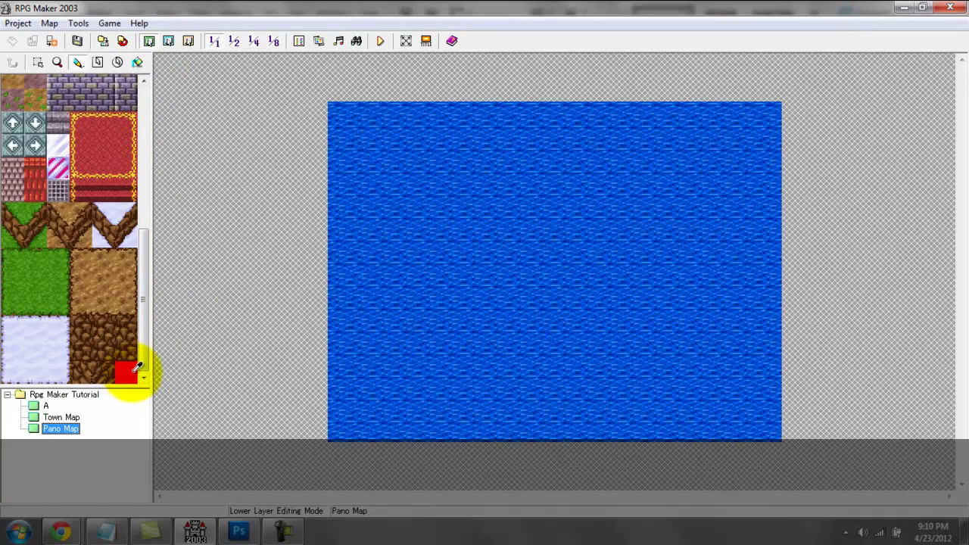
click(132, 369)
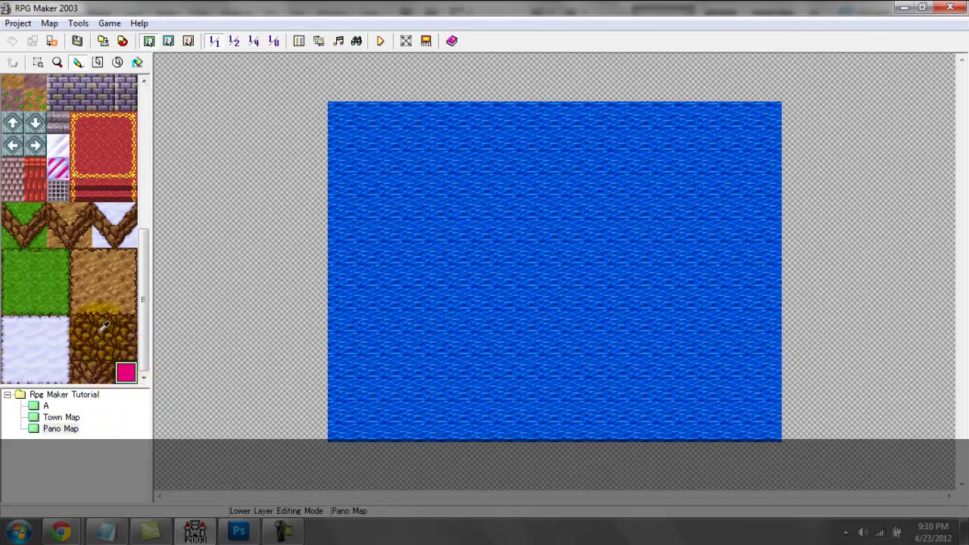
scroll(148, 339, up, 5)
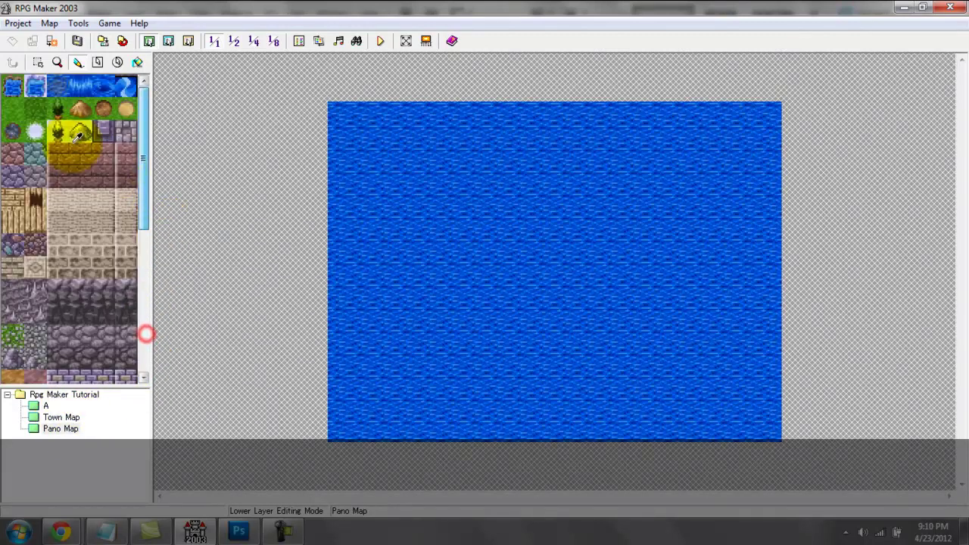
scroll(136, 345, down, 5)
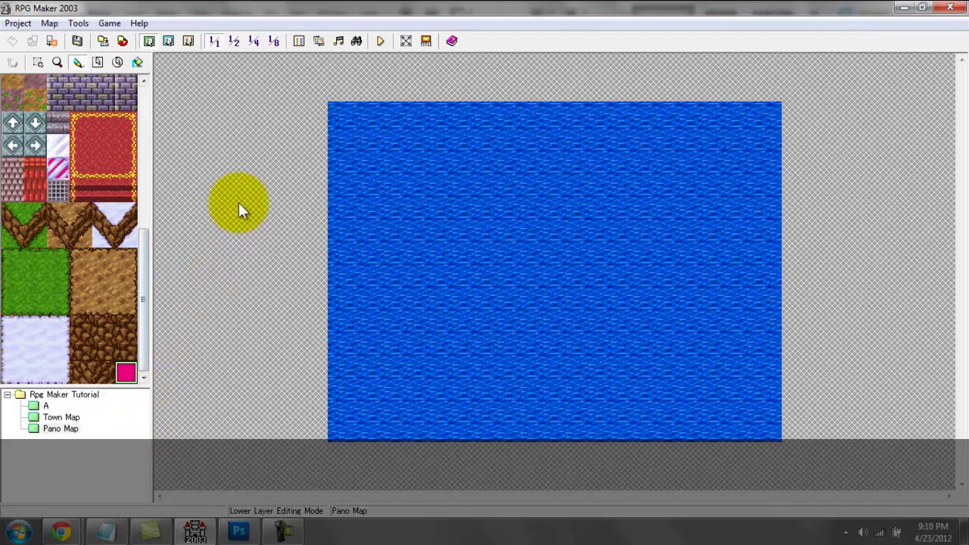
click(320, 43)
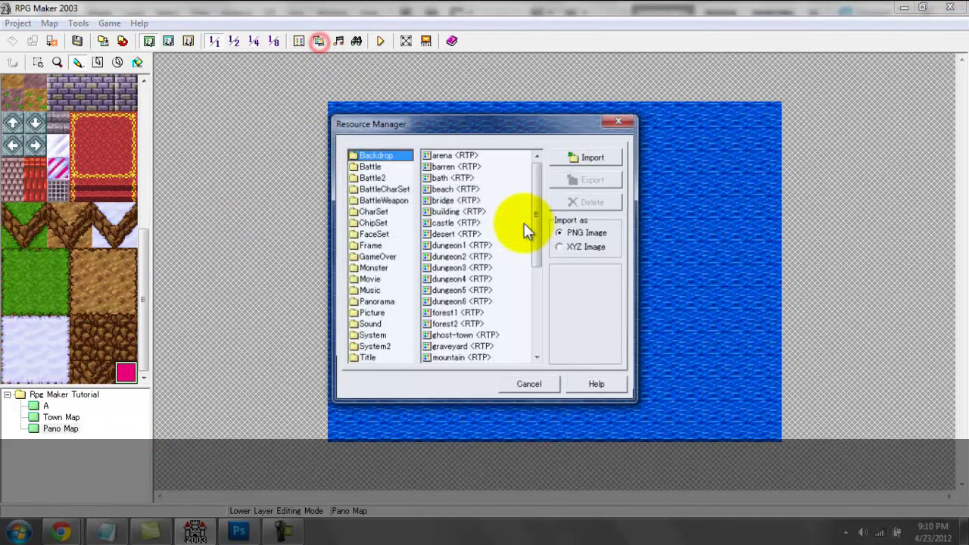
click(370, 222)
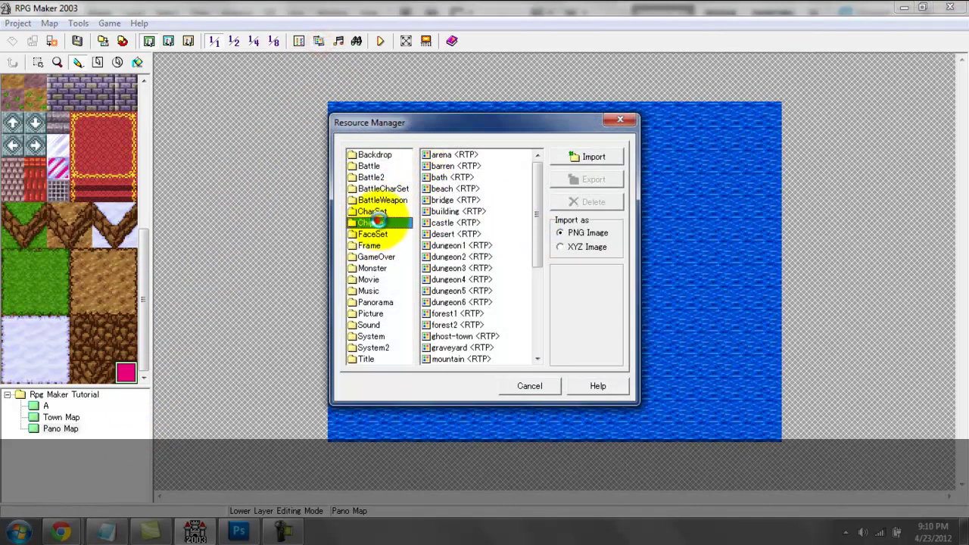
click(592, 156)
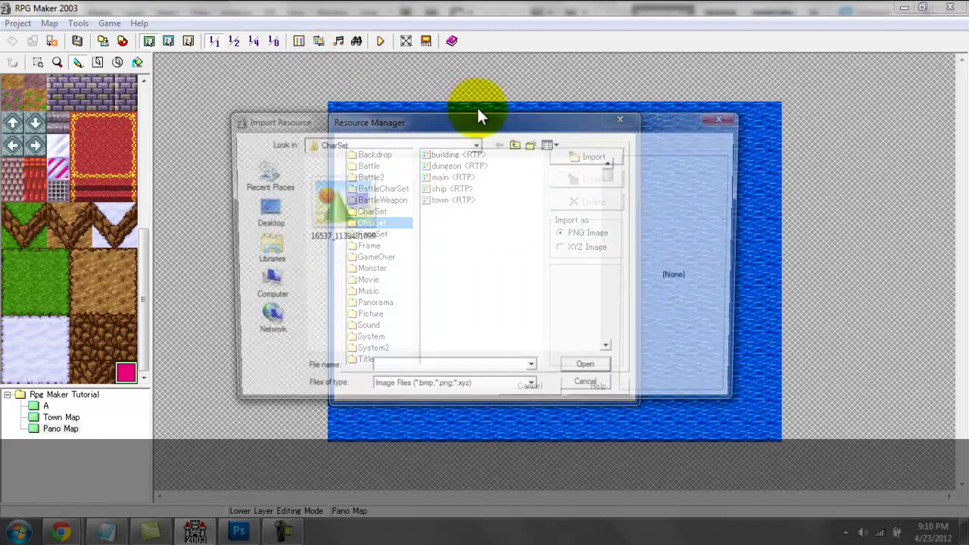
click(516, 143)
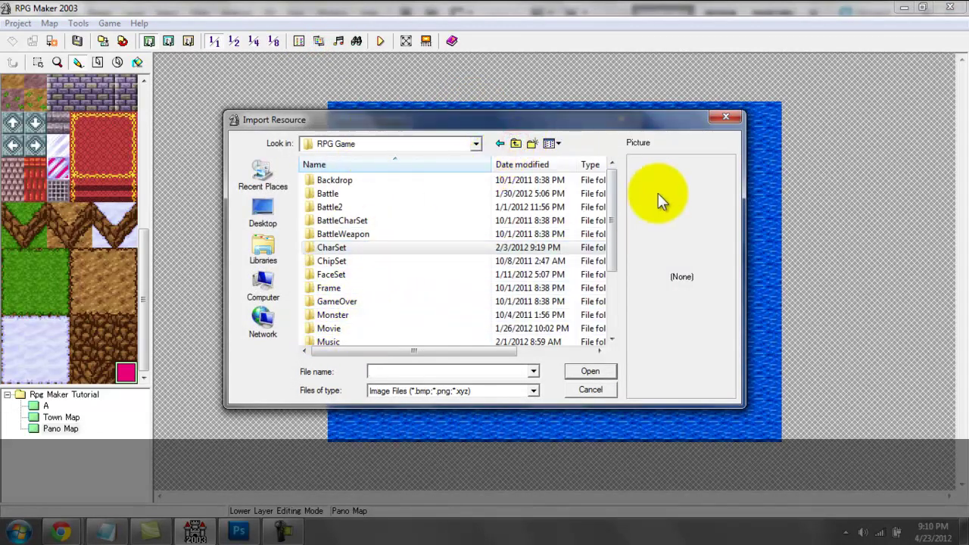
drag(611, 220, 612, 273)
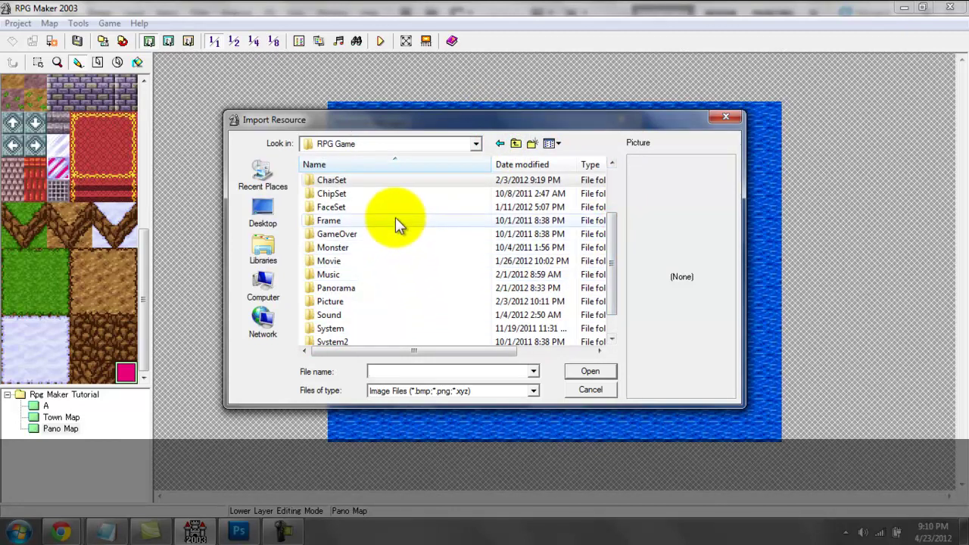
double_click(350, 193)
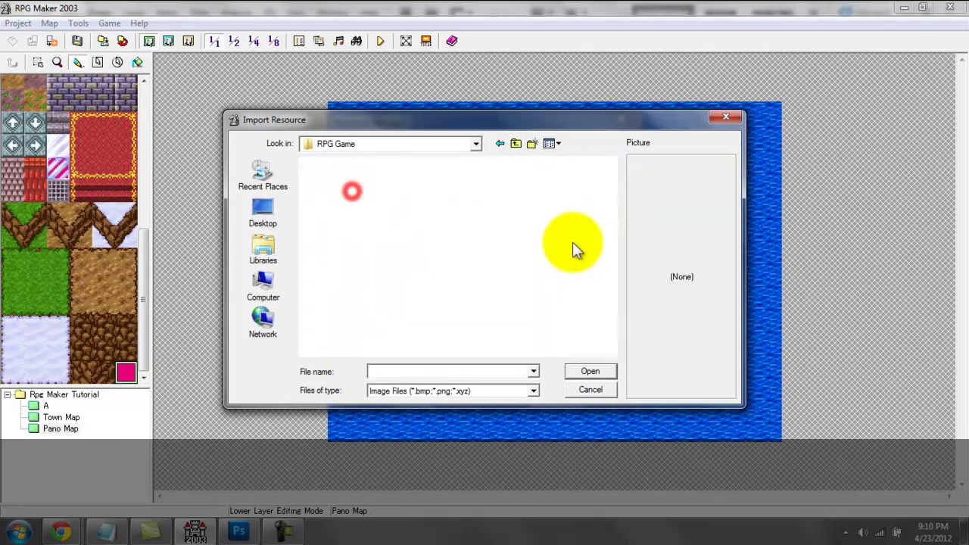
double_click(479, 200)
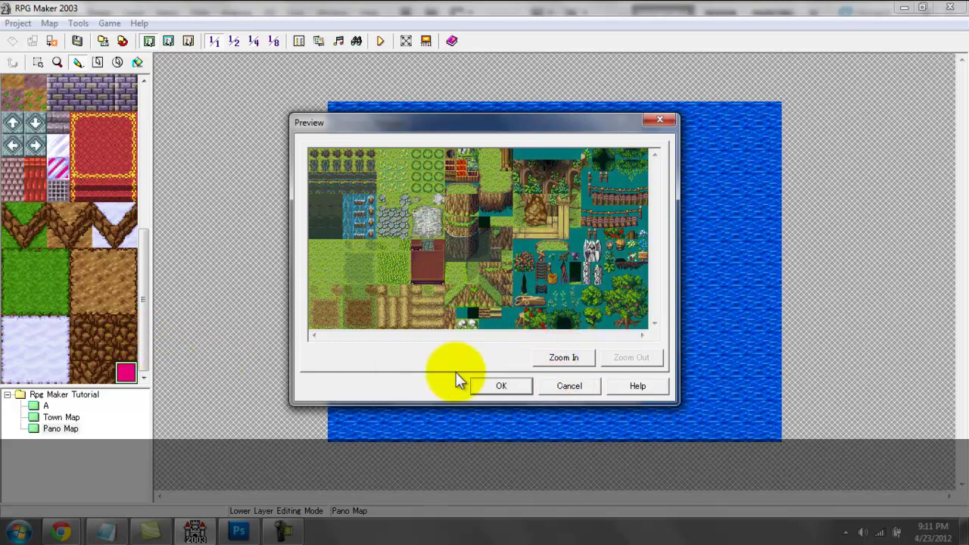
click(561, 390)
click(553, 389)
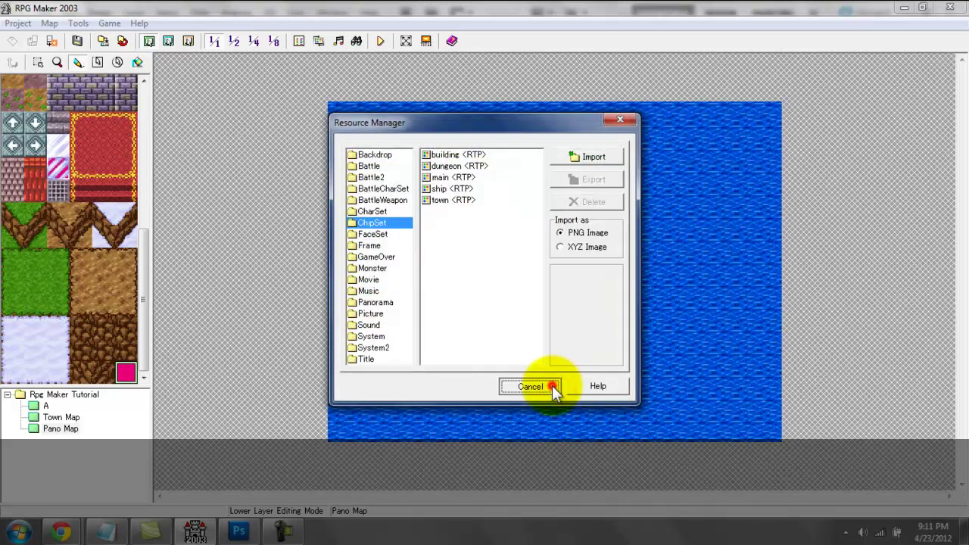
click(617, 121)
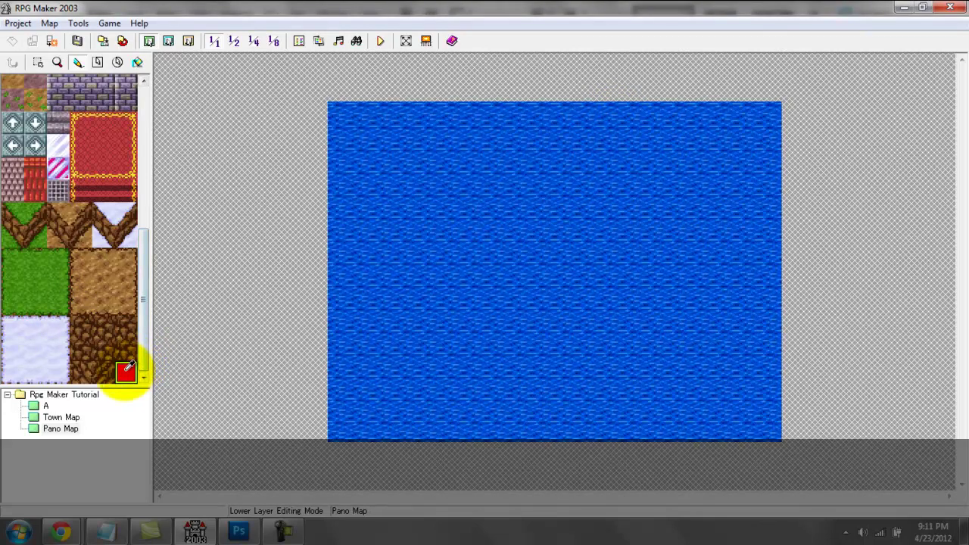
- Flood-fill the whole Pano Map with the pink transparent tile
drag(144, 286, 145, 261)
right_click(64, 430)
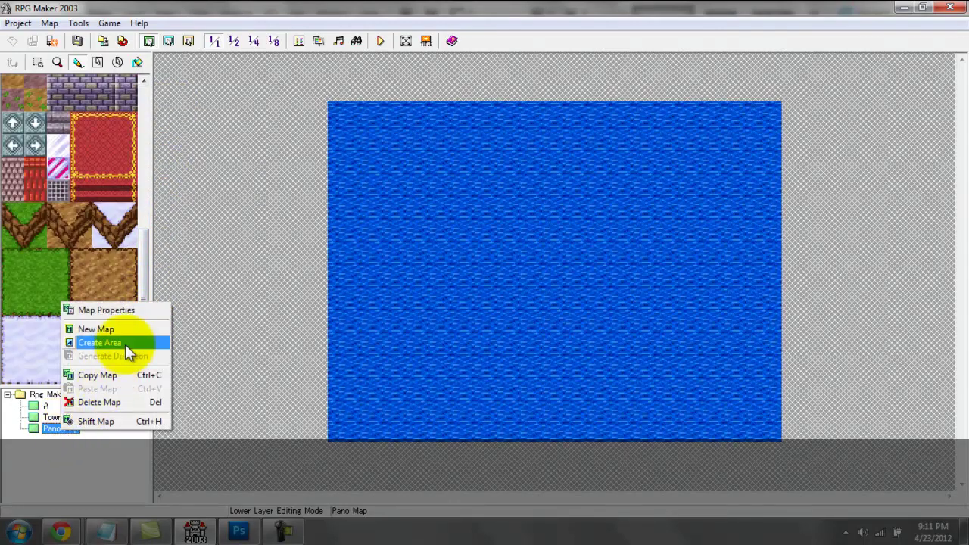
click(121, 314)
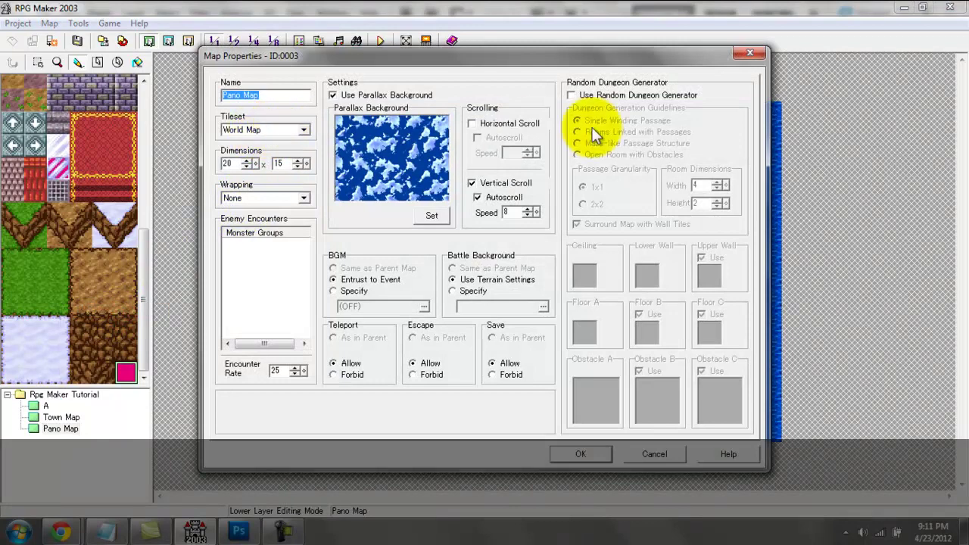
click(748, 55)
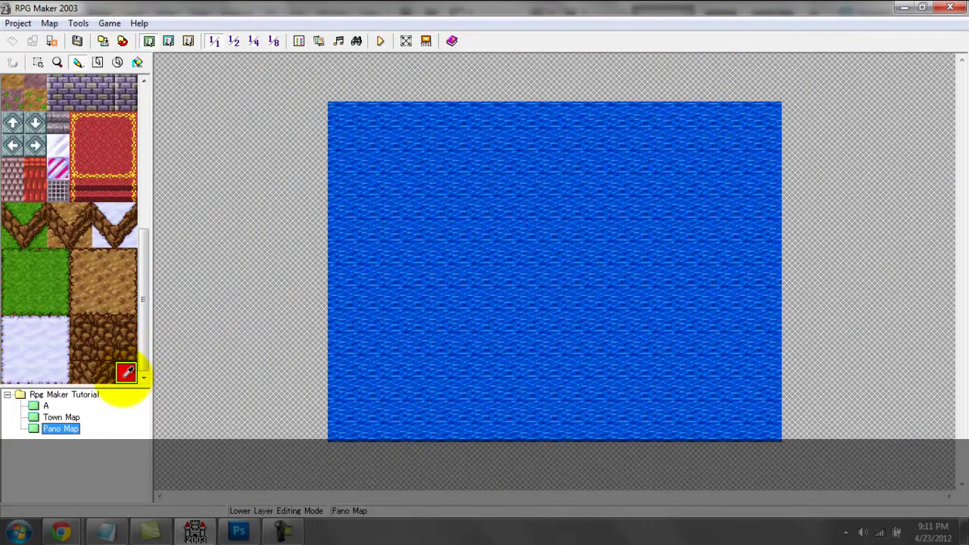
click(129, 371)
click(139, 62)
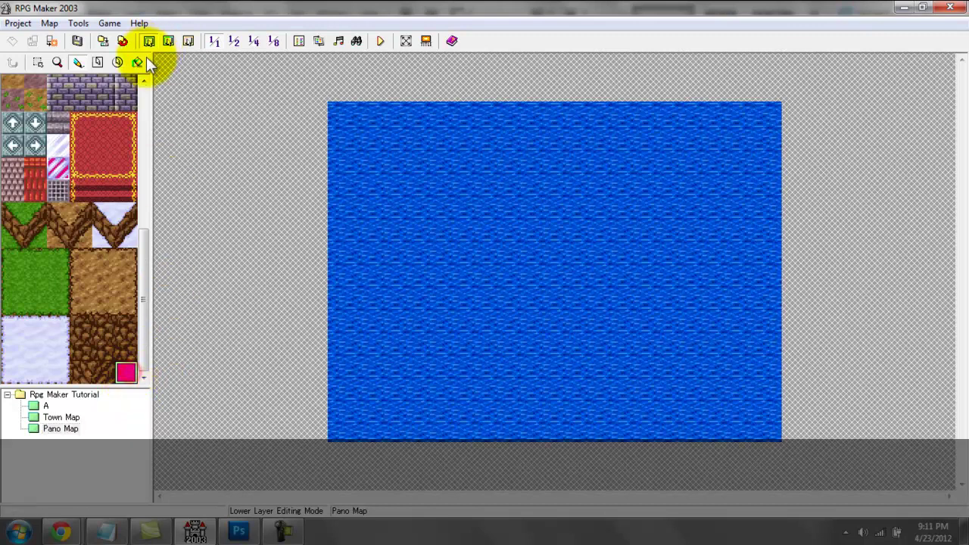
click(394, 143)
- Turn off vertical scrolling for the sky background in Map Properties
click(60, 428)
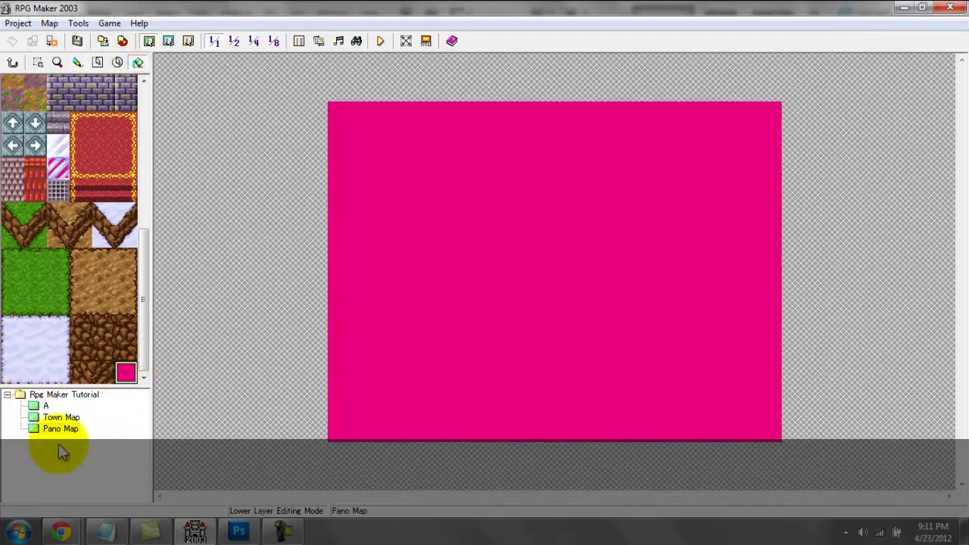
right_click(64, 430)
click(114, 307)
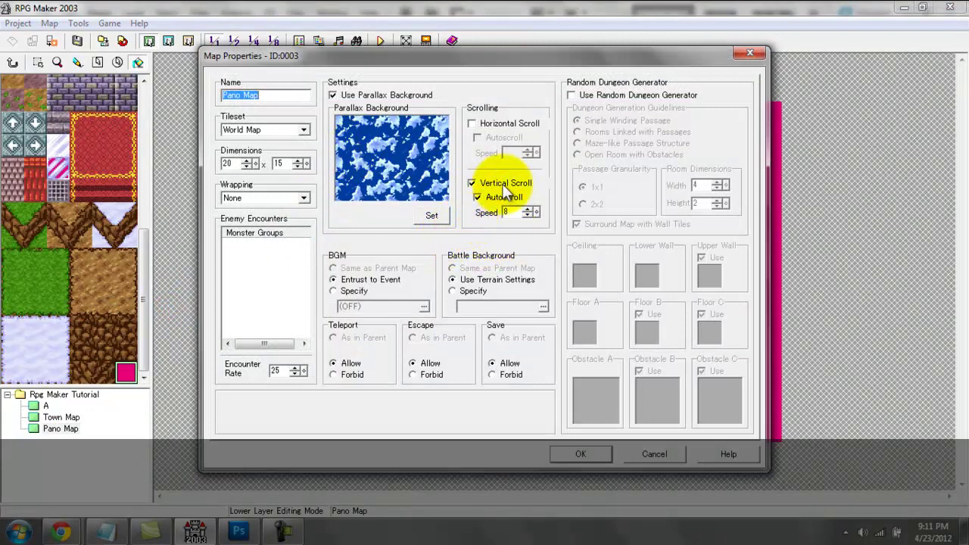
drag(687, 48, 552, 119)
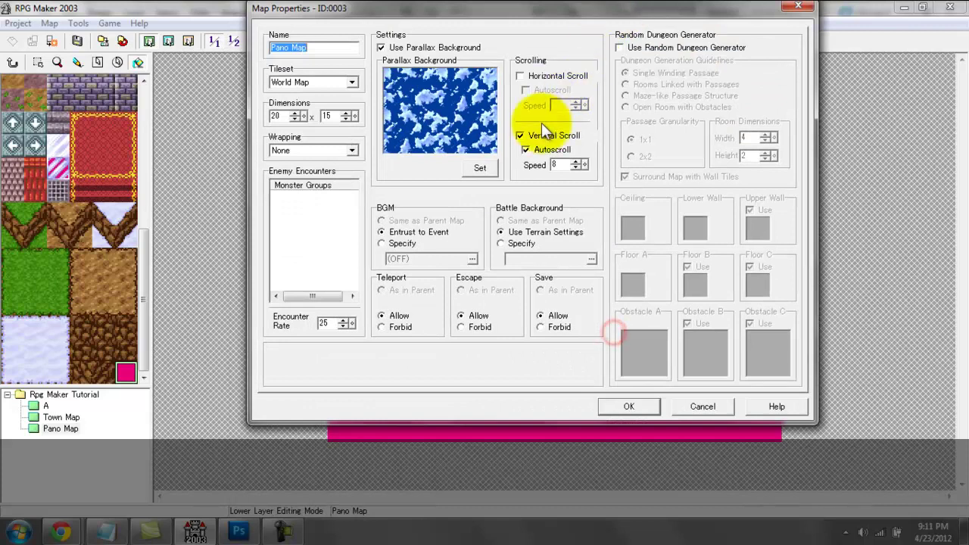
click(546, 134)
click(609, 406)
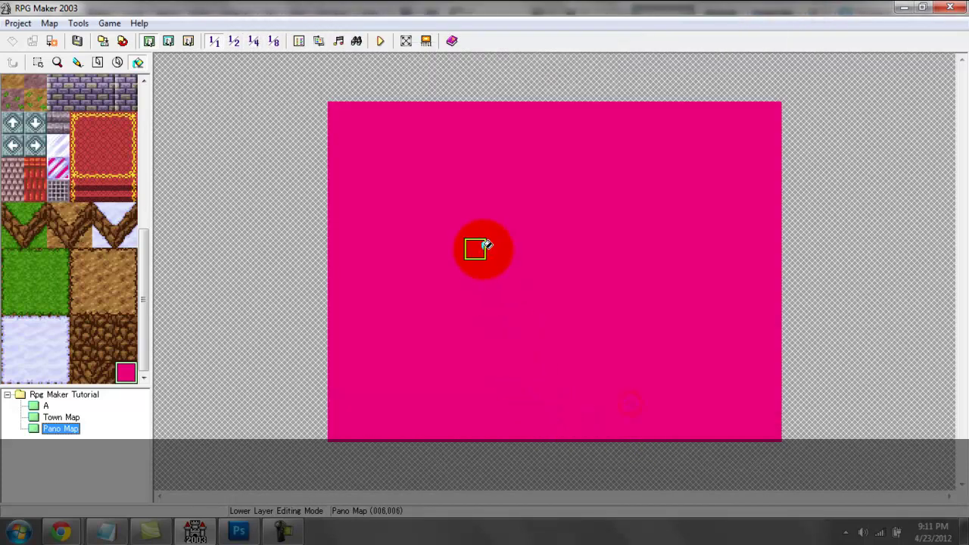
- Recheck Map Properties to confirm vertical scrolling stays off
right_click(49, 430)
click(123, 309)
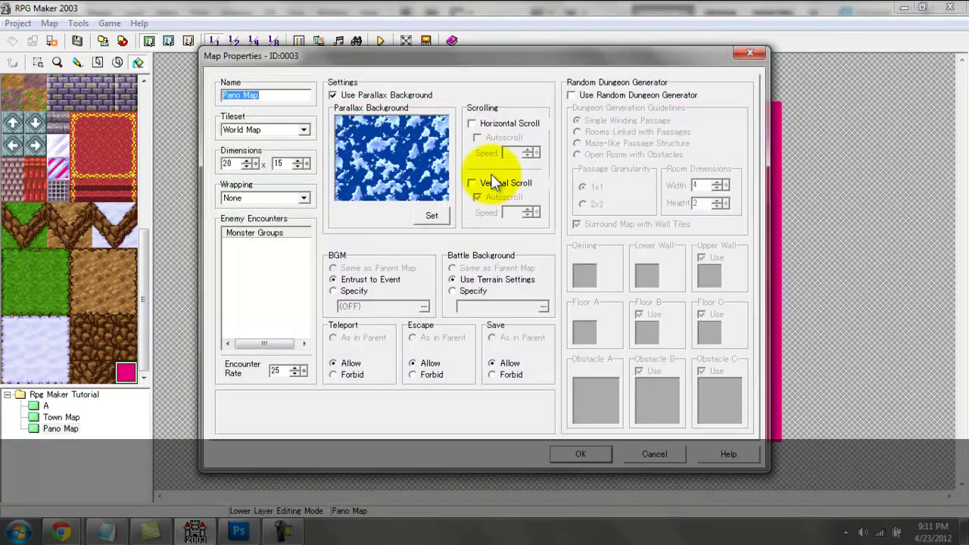
click(494, 185)
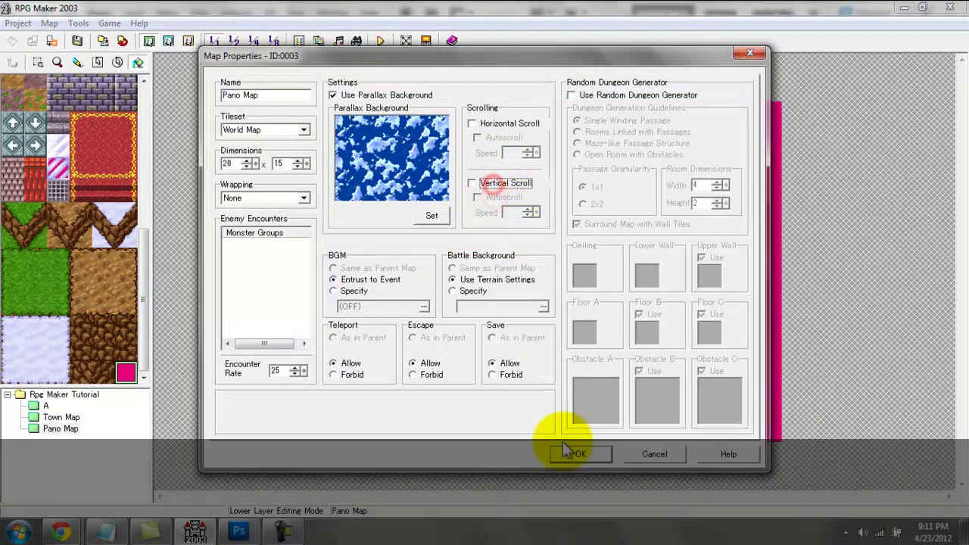
click(570, 454)
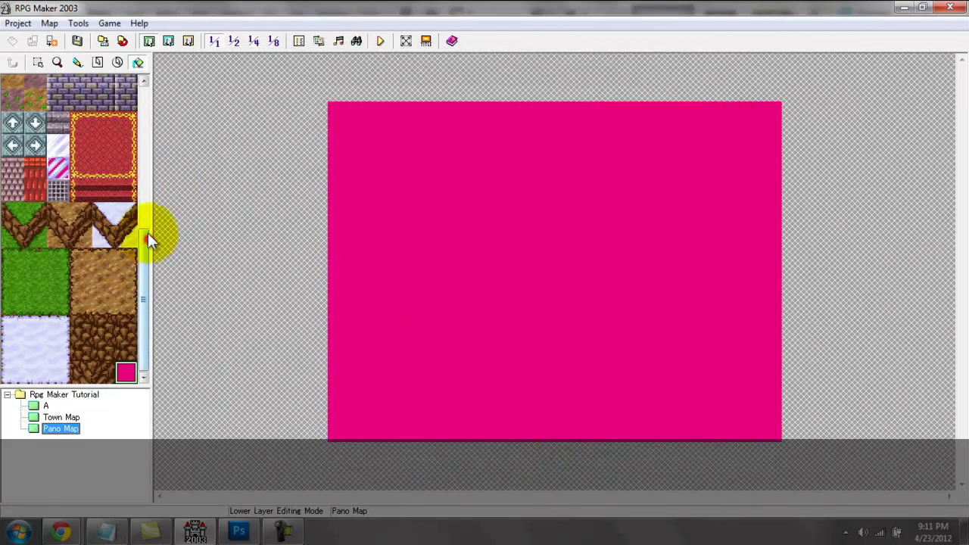
- Switch to the Event layer and bring up the centre tile's menu
drag(144, 232, 156, 77)
click(188, 41)
right_click(541, 319)
- Place the party start at tile (9,9), save, and test-play to see the hero over the sky
click(580, 439)
click(381, 41)
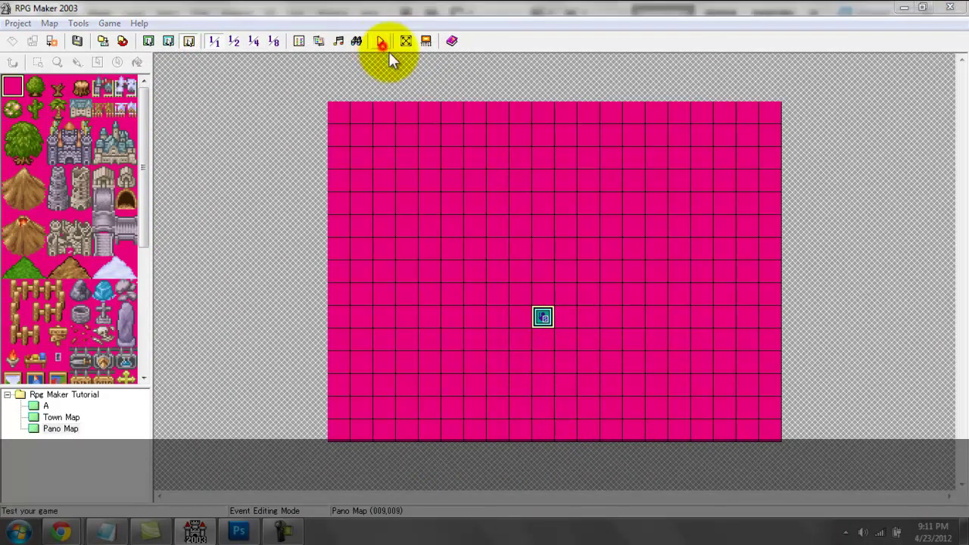
click(532, 295)
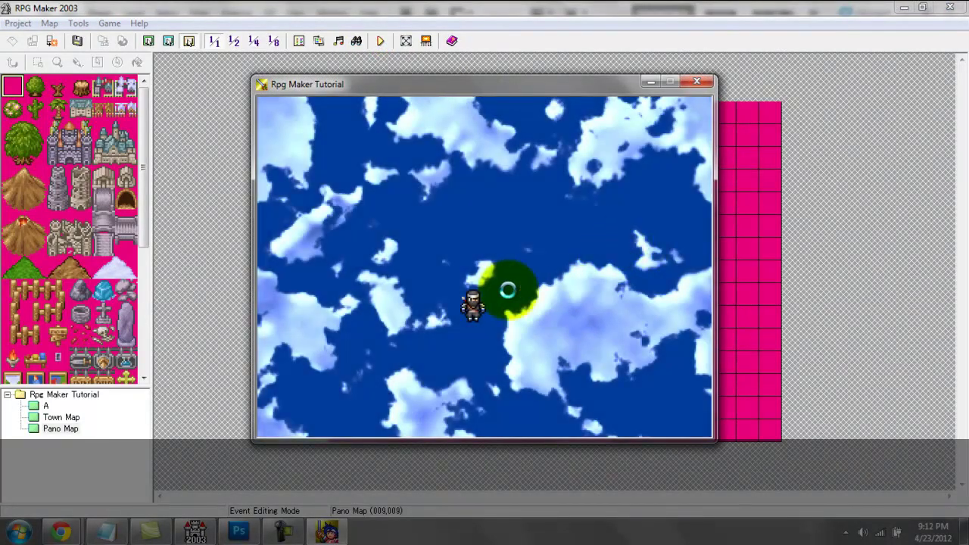
click(697, 81)
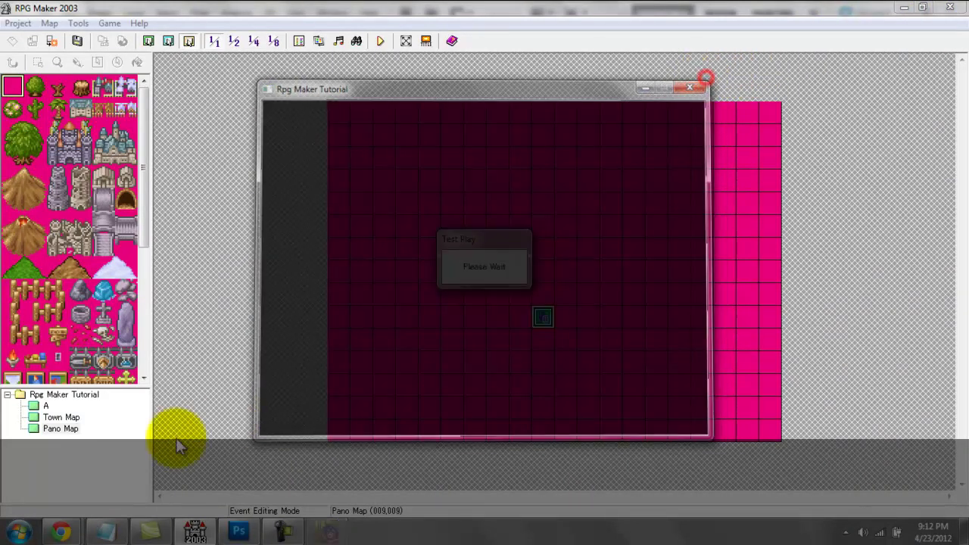
click(60, 428)
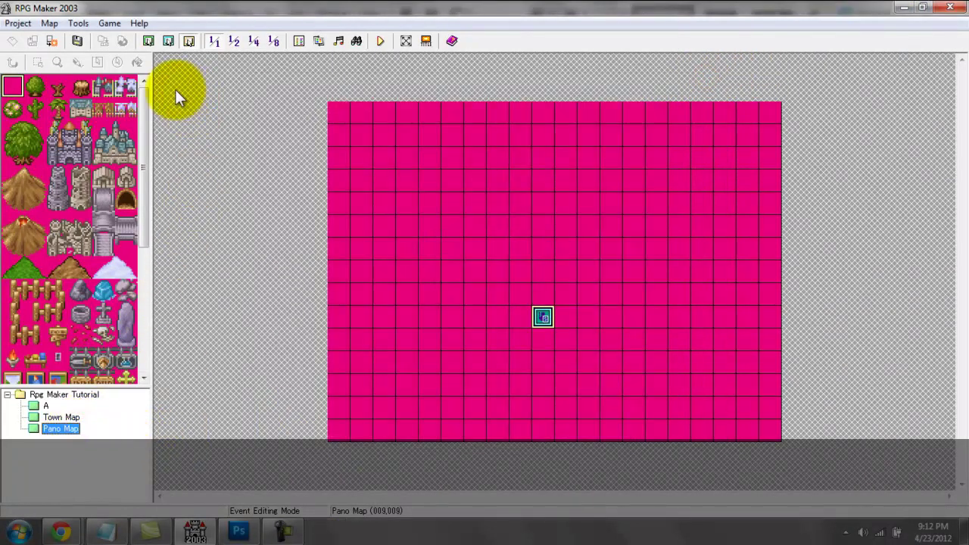
- Choose Pano For Tutorial A as the parallax background in Map Properties
click(149, 41)
click(591, 258)
click(143, 295)
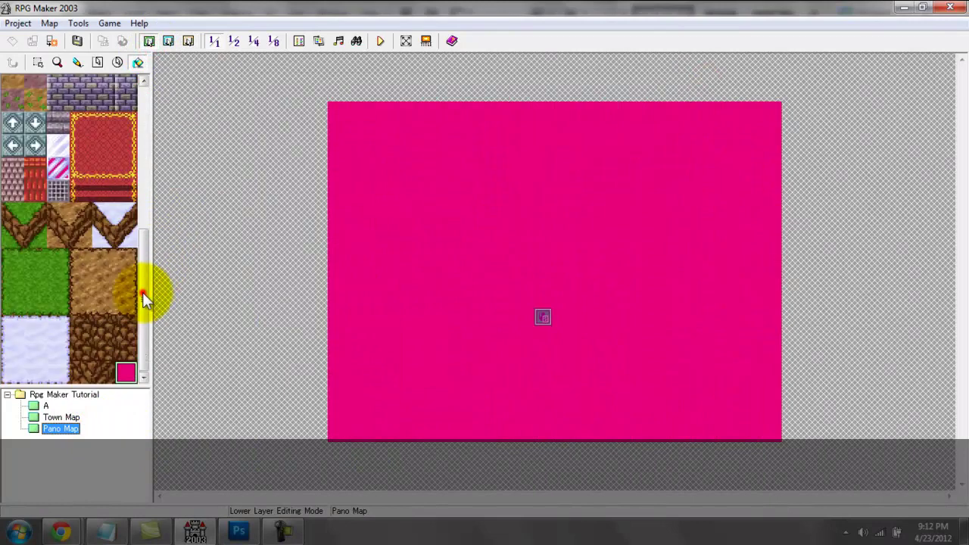
right_click(66, 429)
click(155, 314)
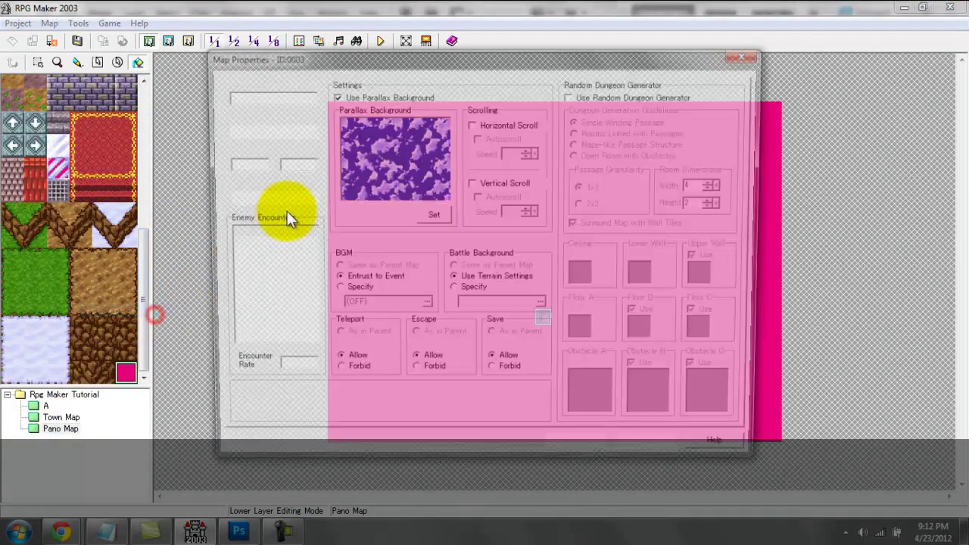
click(443, 215)
click(400, 177)
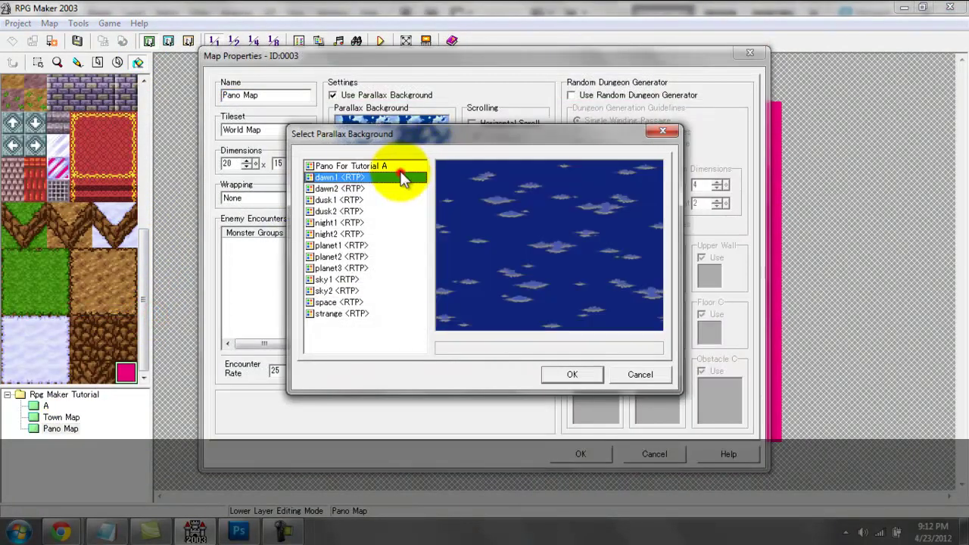
double_click(400, 168)
click(598, 454)
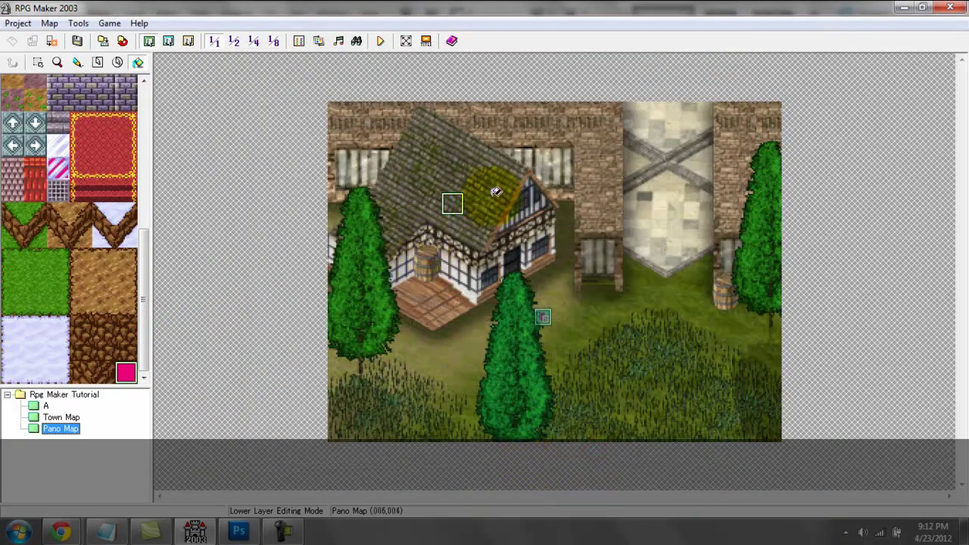
- Switch the parallax background to dawn1 and apply the map properties
right_click(68, 429)
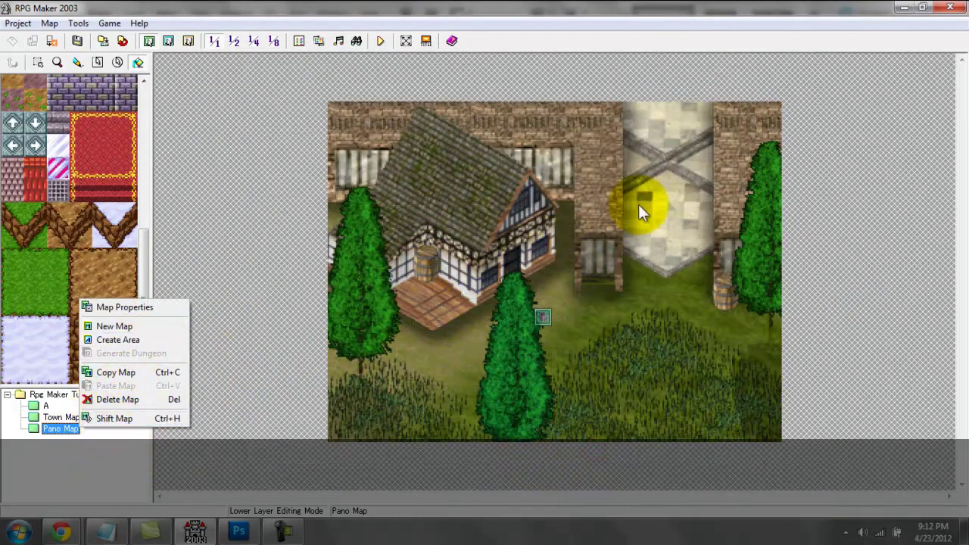
click(139, 308)
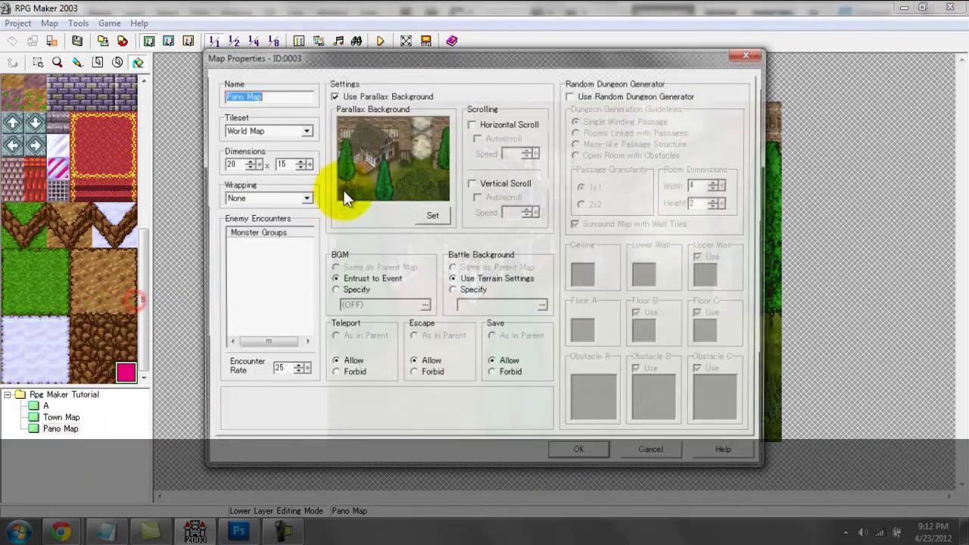
click(429, 216)
click(377, 177)
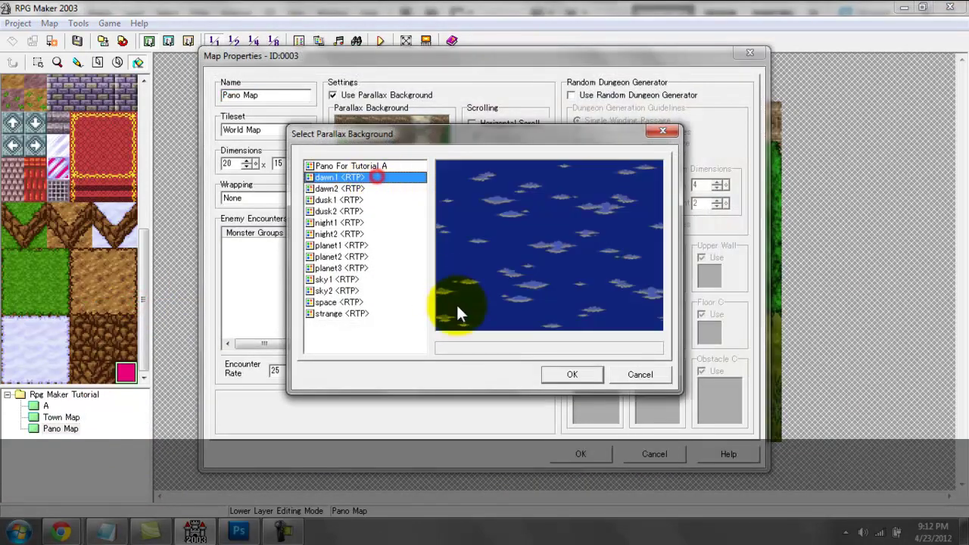
click(561, 373)
click(580, 454)
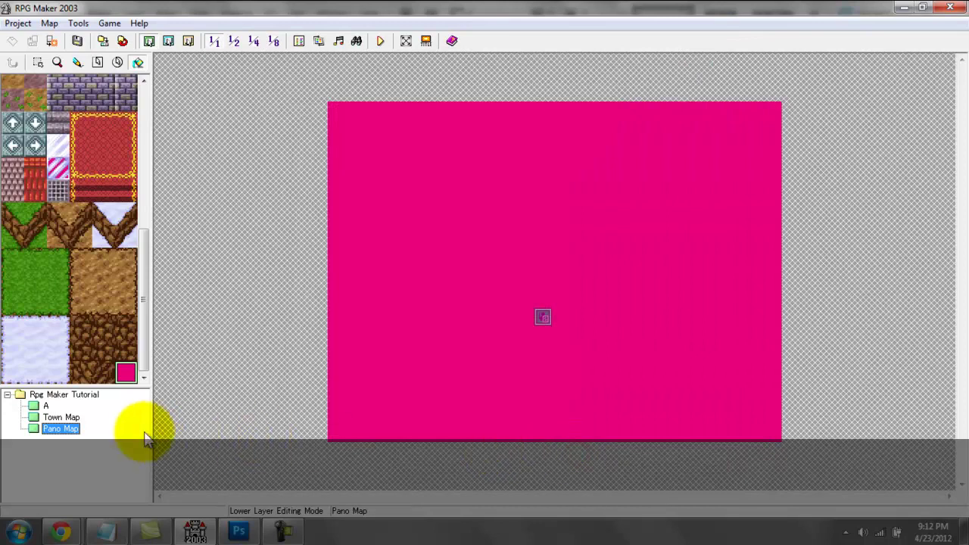
- Set the parallax background back to Pano For Tutorial A and apply
right_click(72, 430)
click(121, 309)
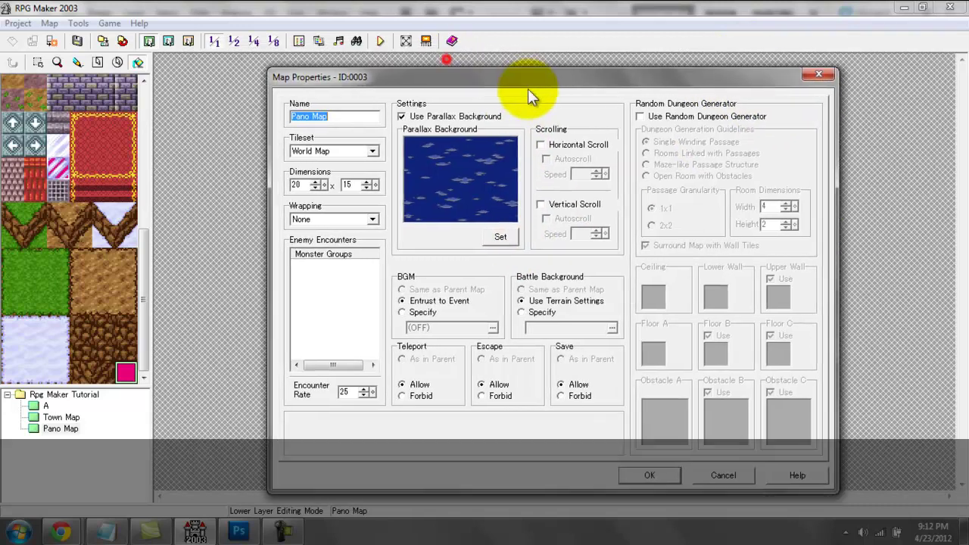
drag(447, 60, 769, 84)
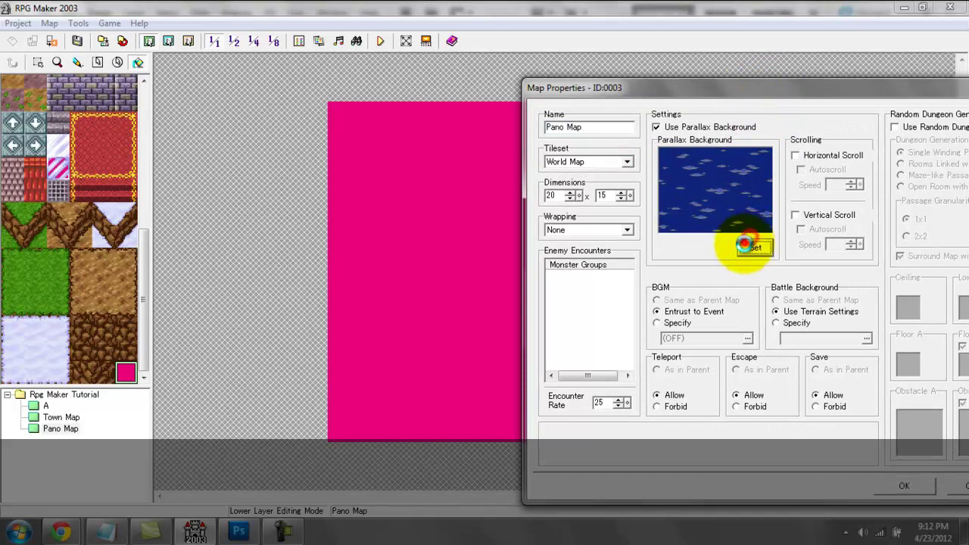
click(746, 244)
double_click(684, 197)
click(741, 249)
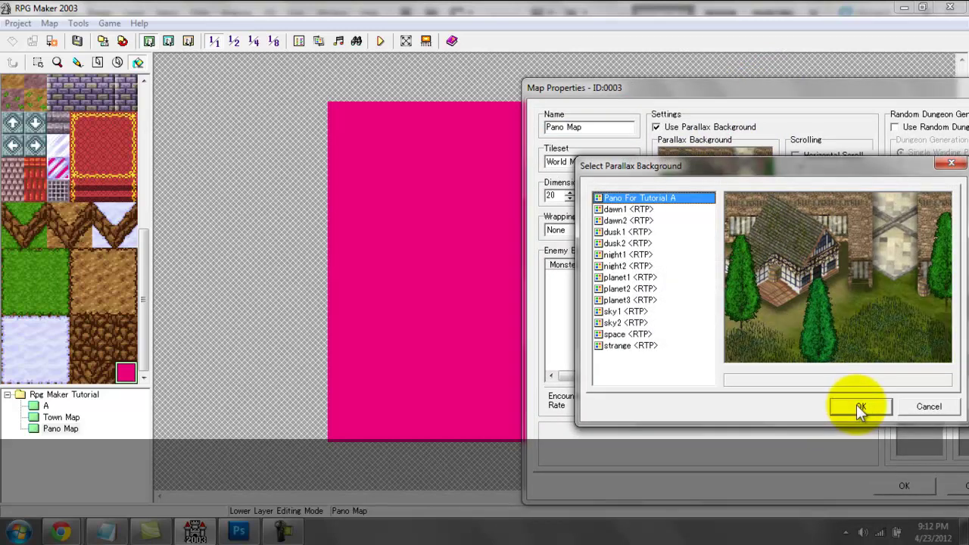
click(859, 409)
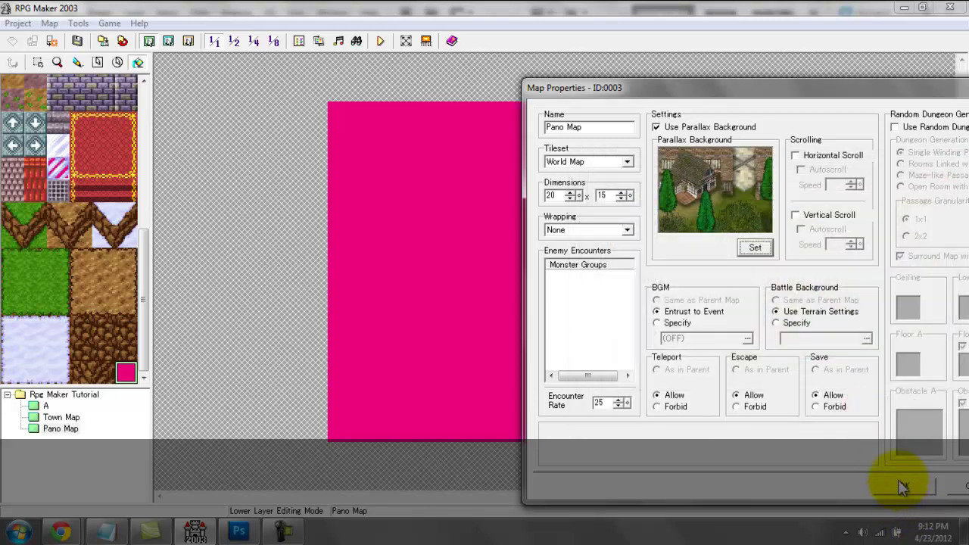
click(903, 487)
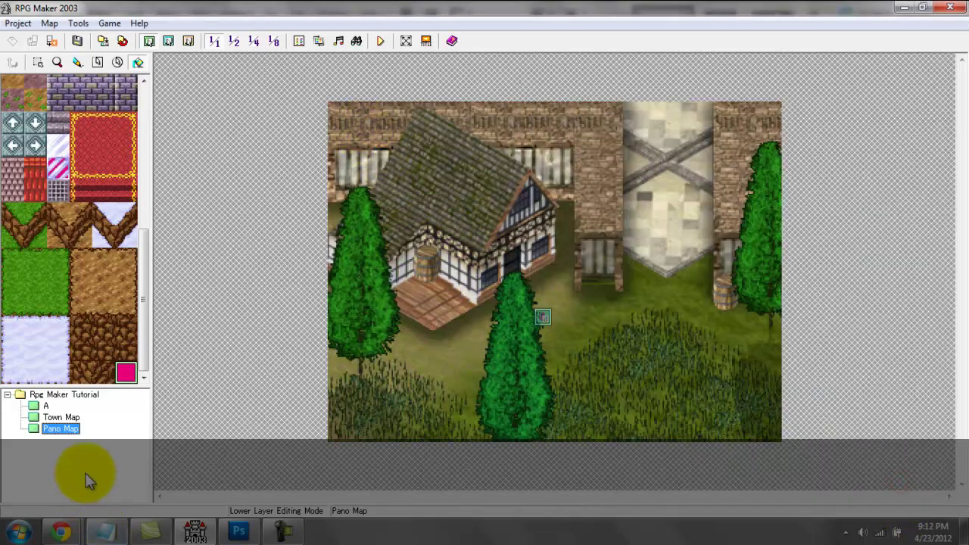
right_click(78, 427)
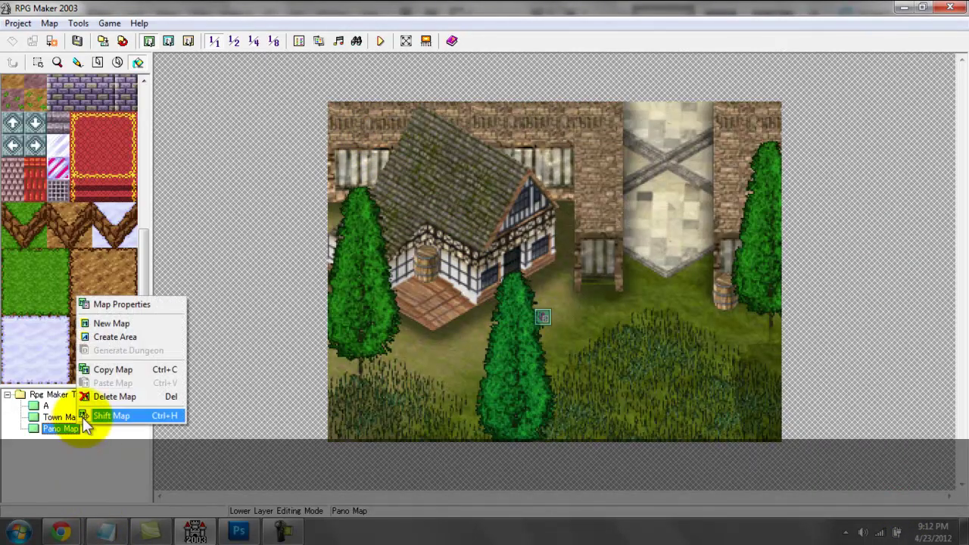
click(113, 304)
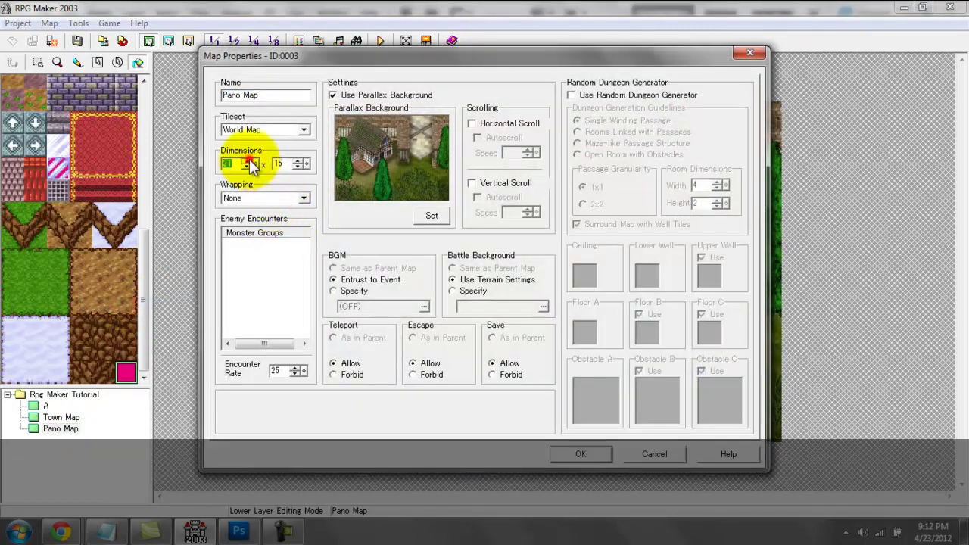
click(564, 453)
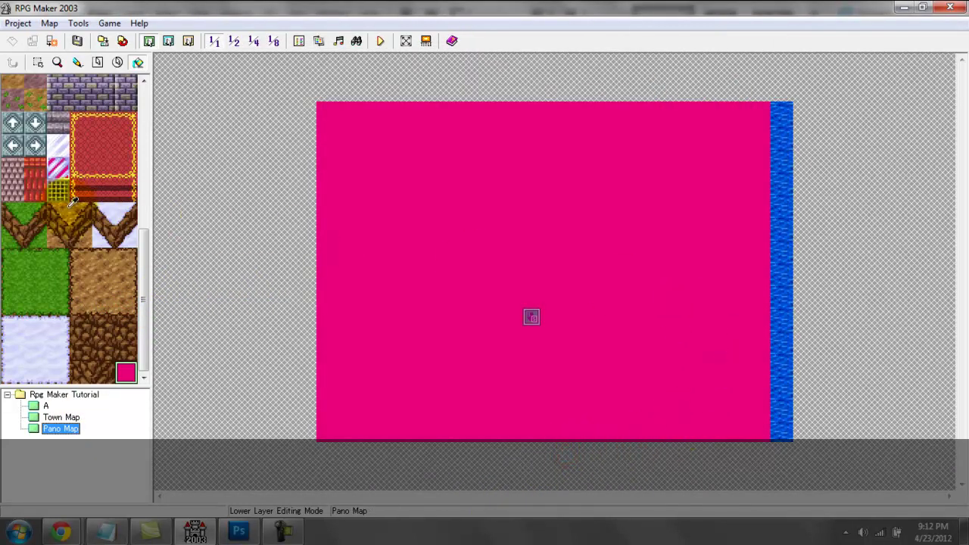
click(783, 234)
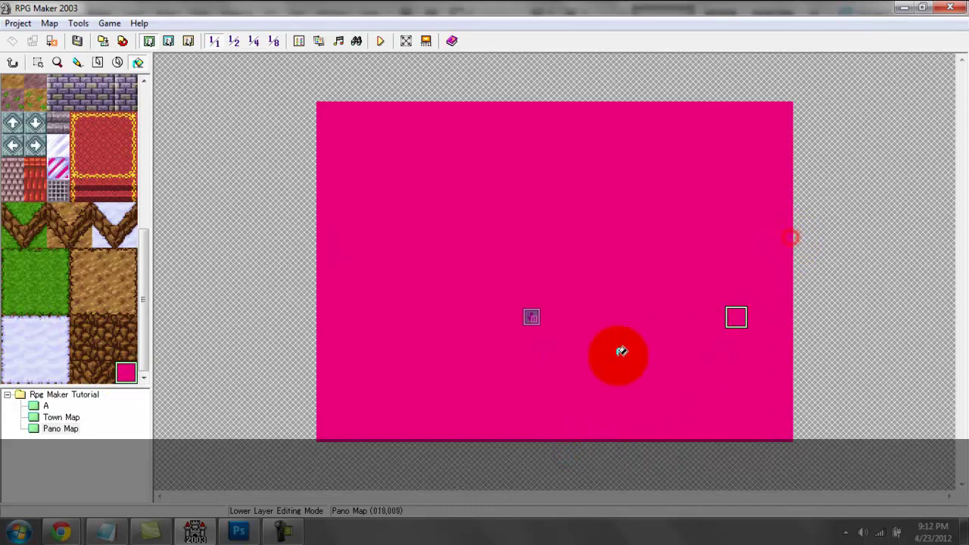
mouse_move(353, 376)
mouse_down()
mouse_move(666, 145)
mouse_move(123, 378)
mouse_up()
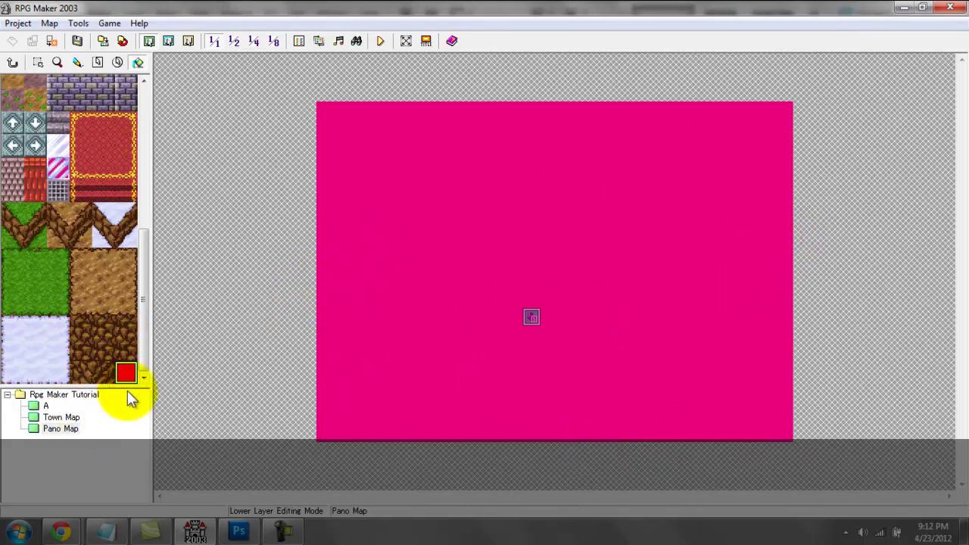
right_click(69, 428)
click(117, 307)
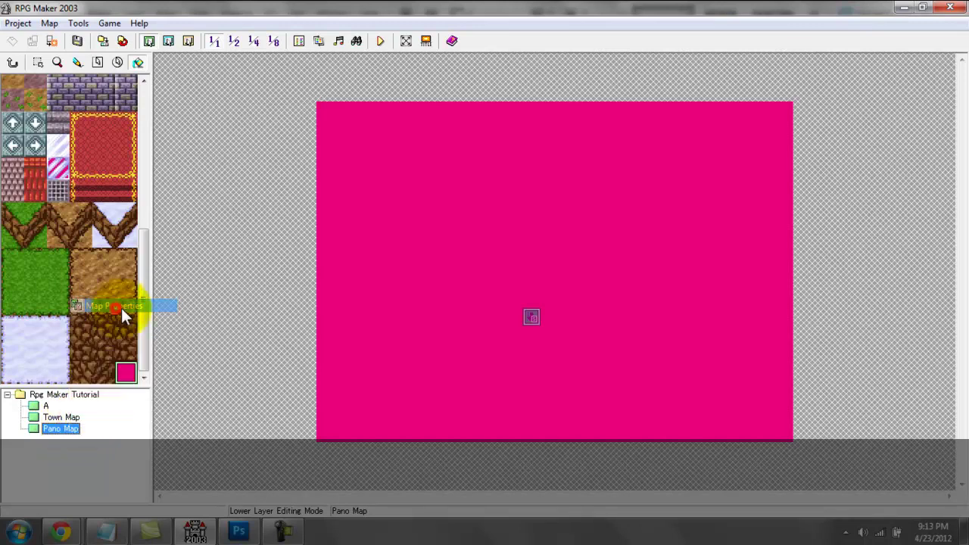
click(248, 167)
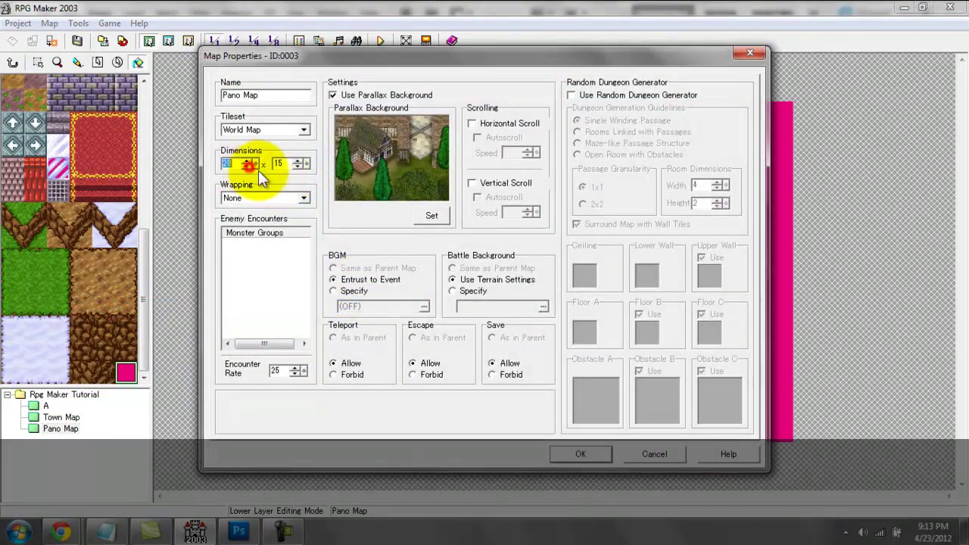
click(581, 452)
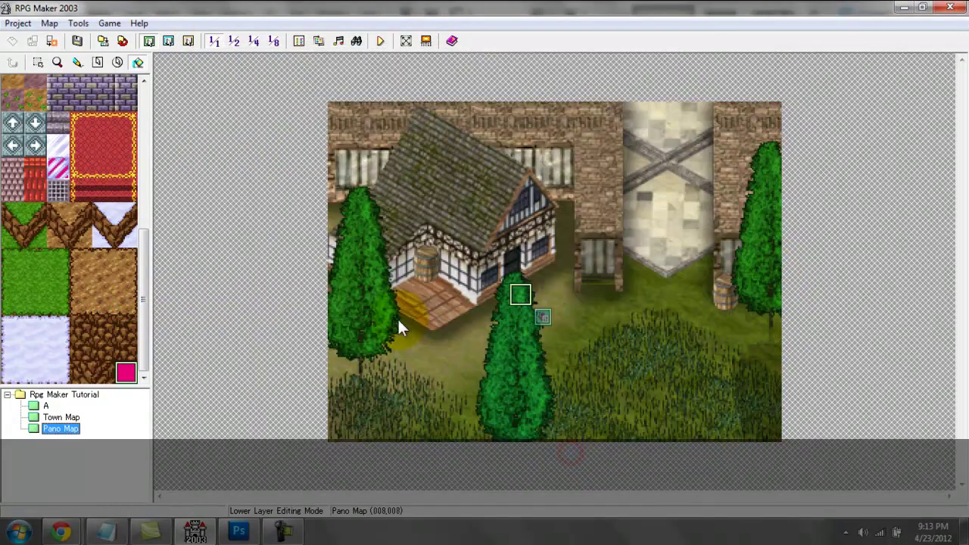
- In the Pano Map's properties, pick sky2 <RTP> as the parallax image and confirm both dialogs
right_click(74, 430)
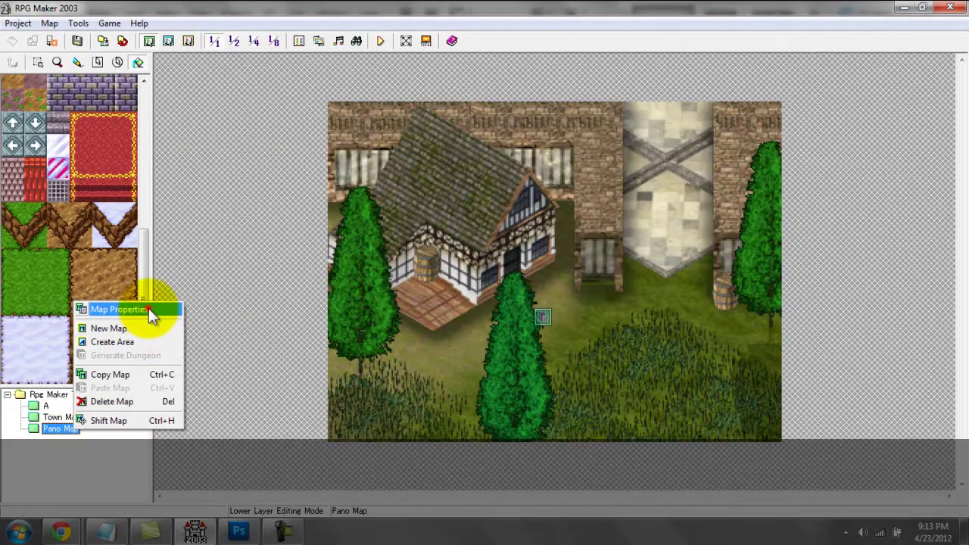
click(149, 309)
click(432, 217)
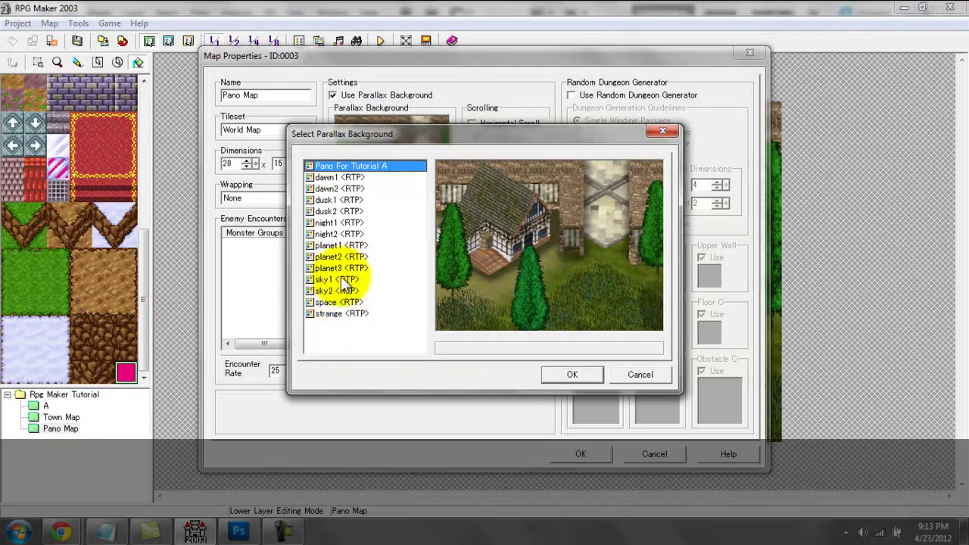
click(340, 280)
click(337, 291)
click(559, 374)
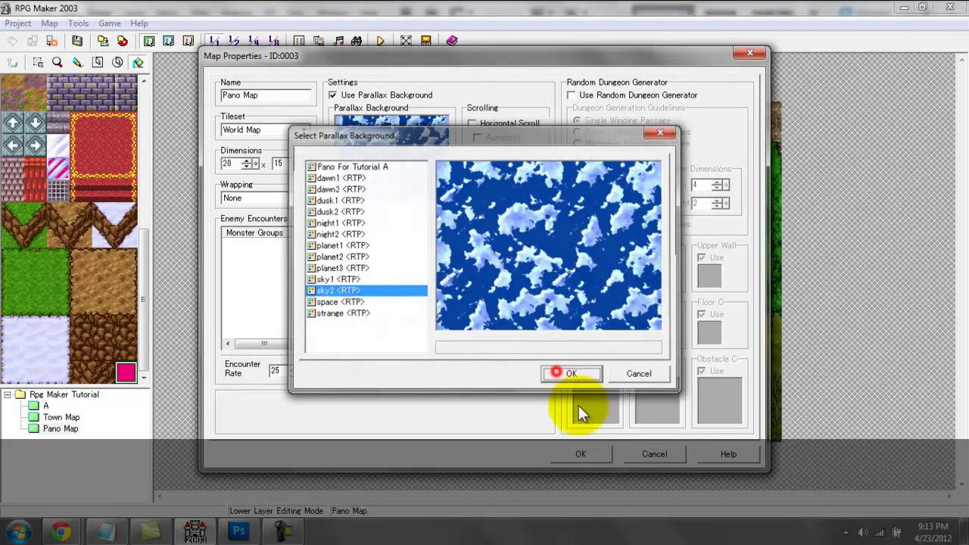
click(587, 454)
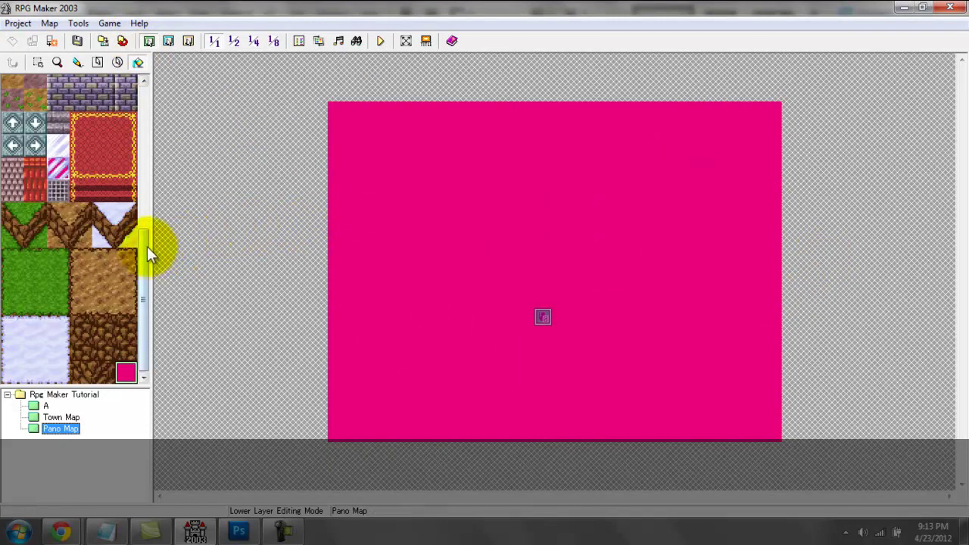
- Place dirt slope tiles on the upper layer climbing from the map's left edge
click(149, 160)
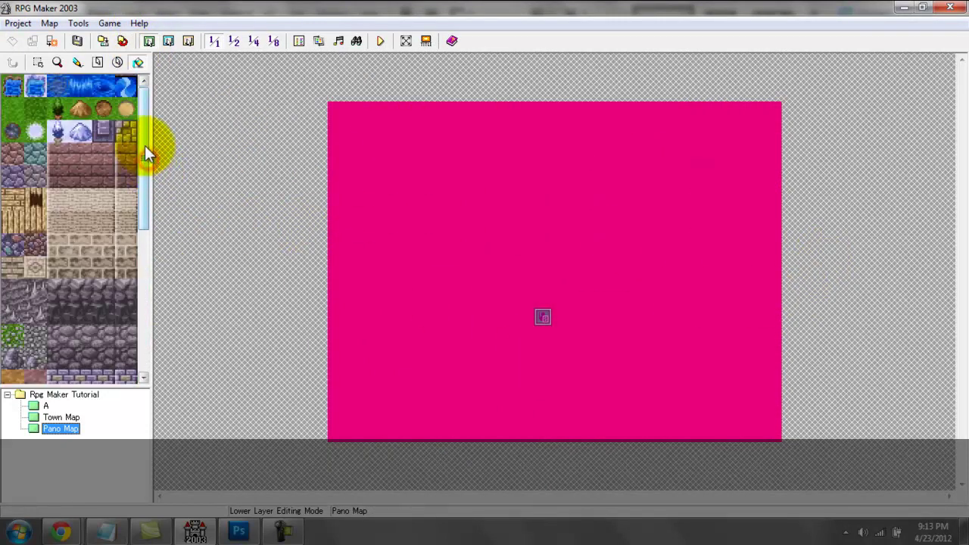
click(167, 40)
mouse_move(146, 142)
mouse_down()
mouse_move(149, 299)
mouse_move(147, 141)
mouse_up()
click(78, 293)
click(76, 214)
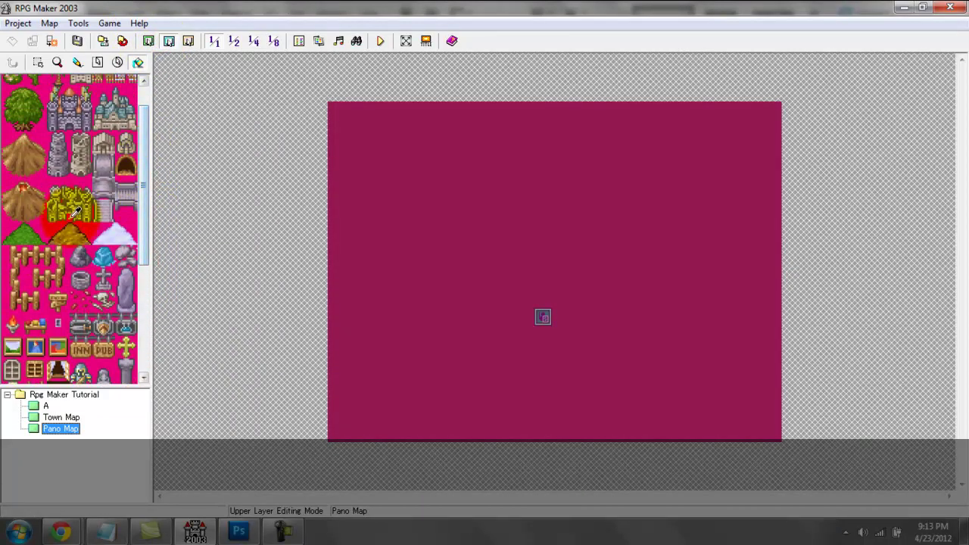
click(103, 87)
click(340, 313)
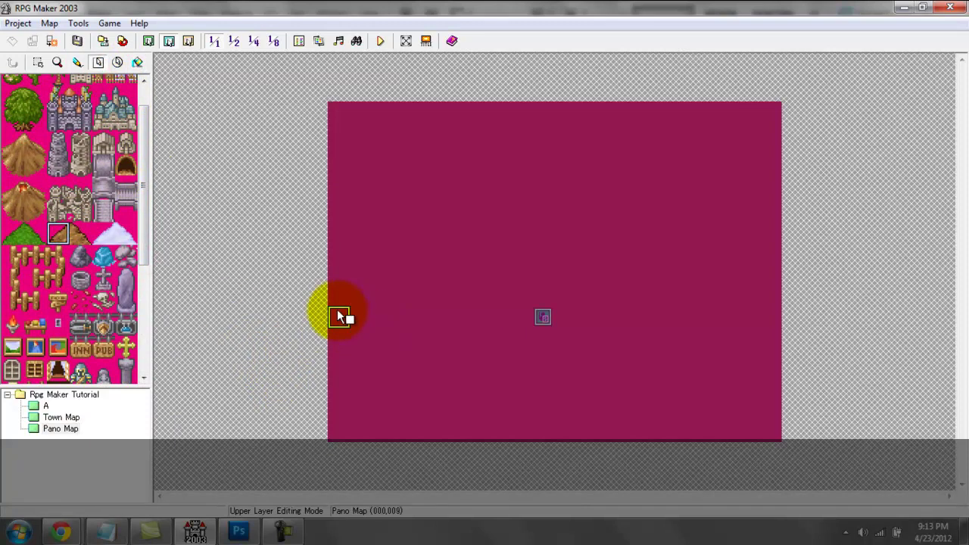
click(385, 275)
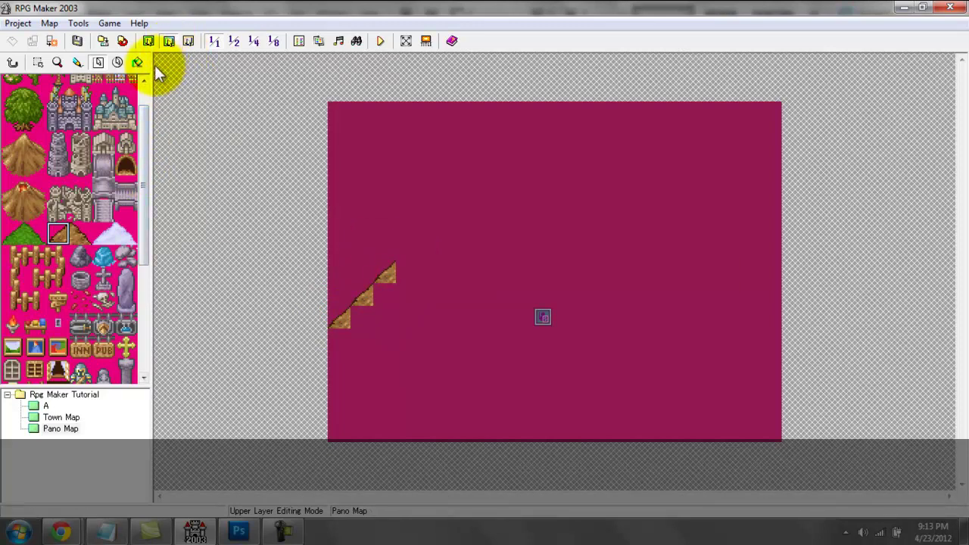
- Paint a plain dirt ledge rightward from the top of the slope
click(149, 40)
click(149, 281)
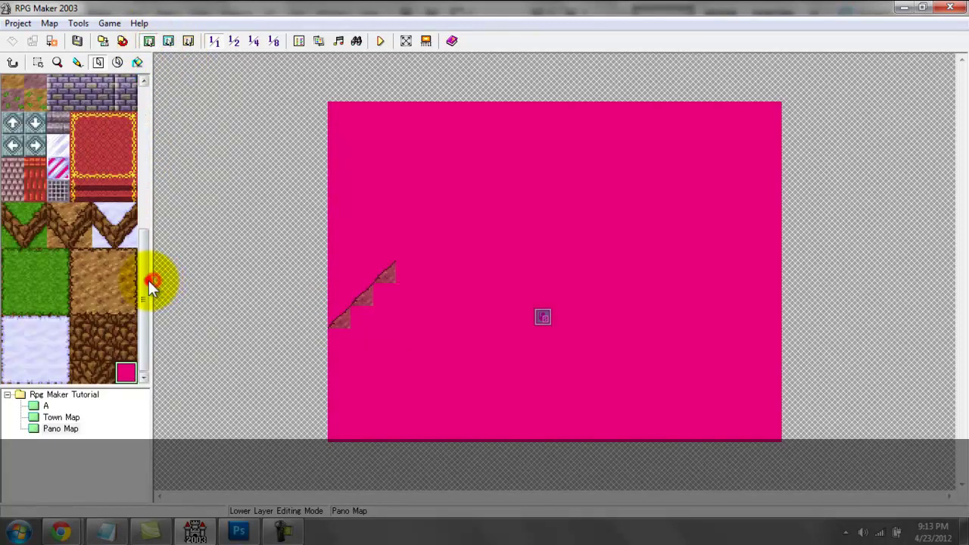
click(110, 259)
drag(452, 273, 536, 276)
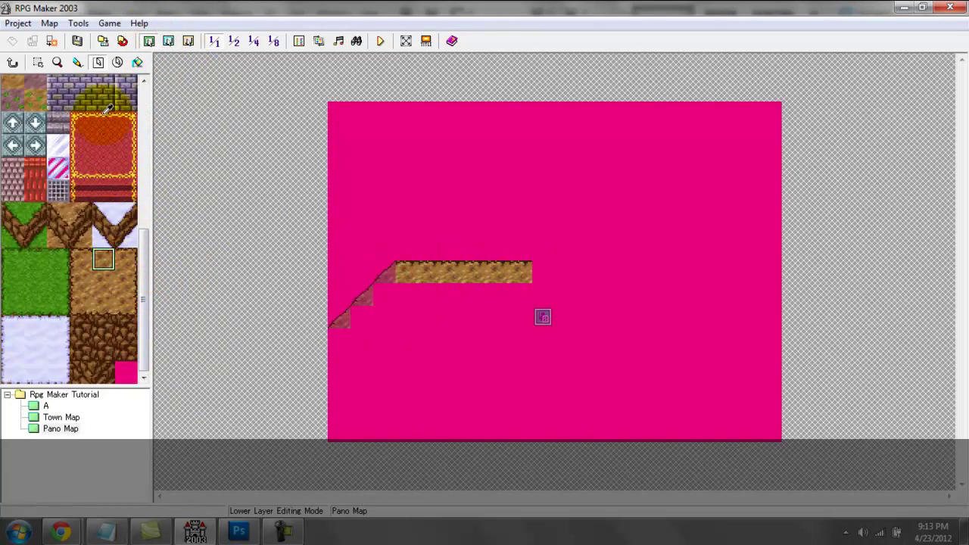
- Paint slopes rising from the ledge's right end, undoing an oversized dirt block
click(168, 41)
mouse_move(589, 244)
mouse_down()
mouse_move(545, 250)
mouse_move(567, 232)
mouse_up()
click(149, 41)
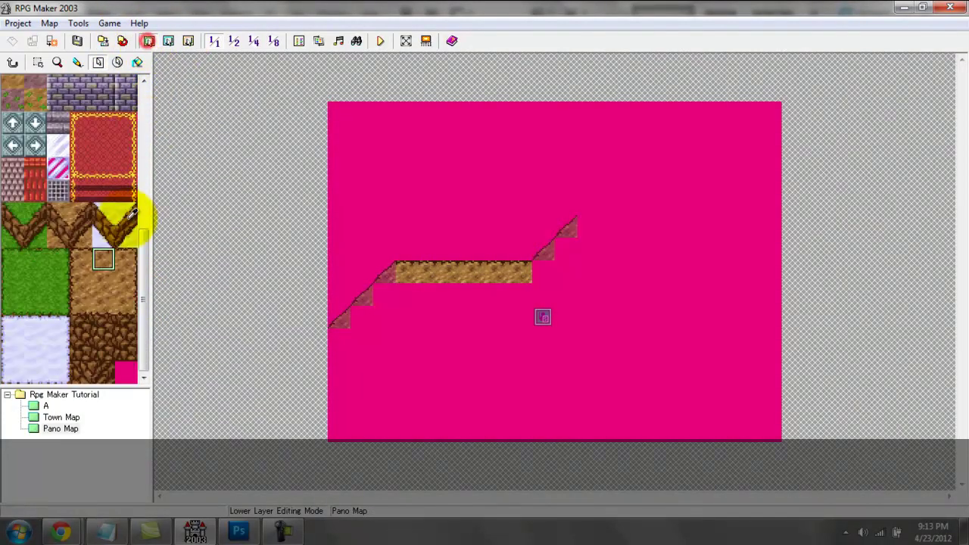
mouse_move(588, 219)
mouse_down()
mouse_move(683, 215)
mouse_move(667, 226)
mouse_move(594, 225)
mouse_move(704, 225)
mouse_up()
key(ctrl+z)
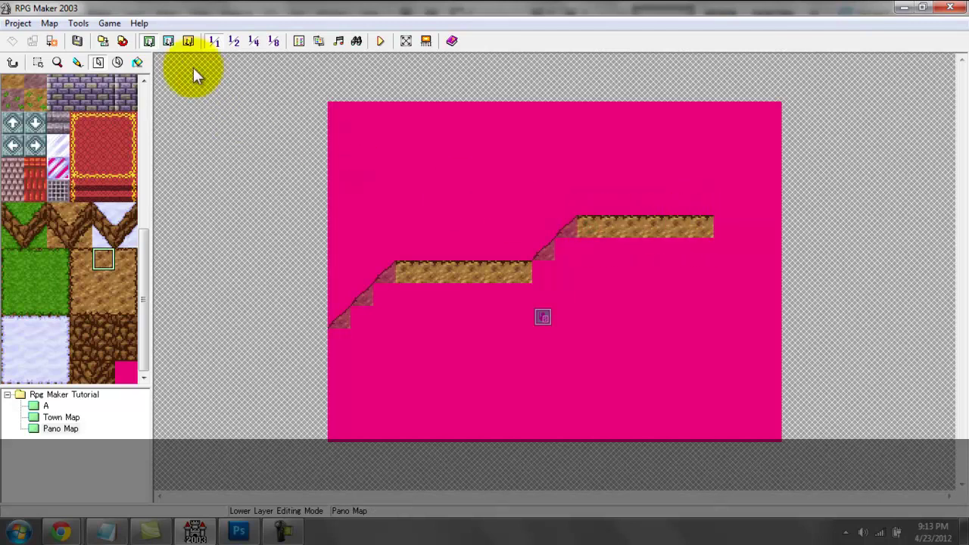
- Place a further upper-layer tile near the lower ledge, then return to the Lower Layer
click(188, 40)
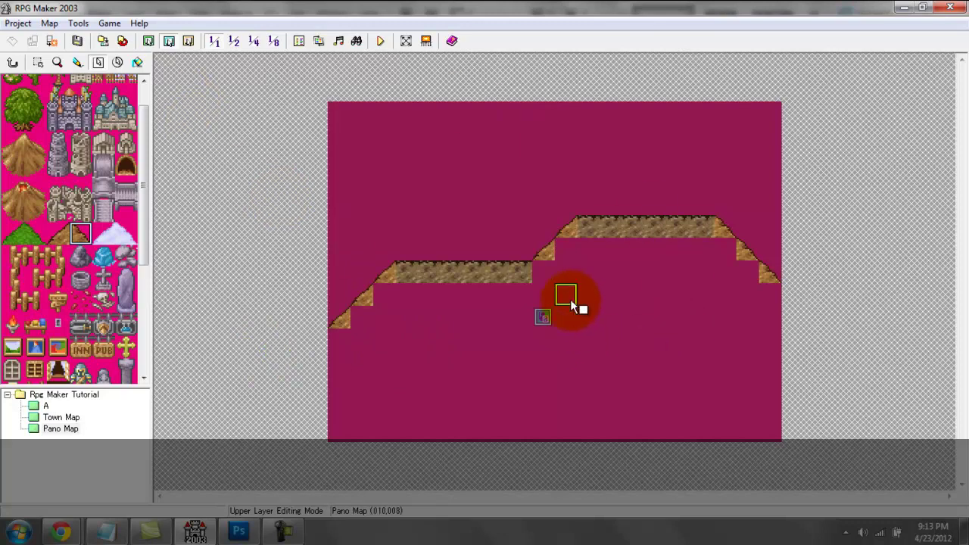
click(441, 307)
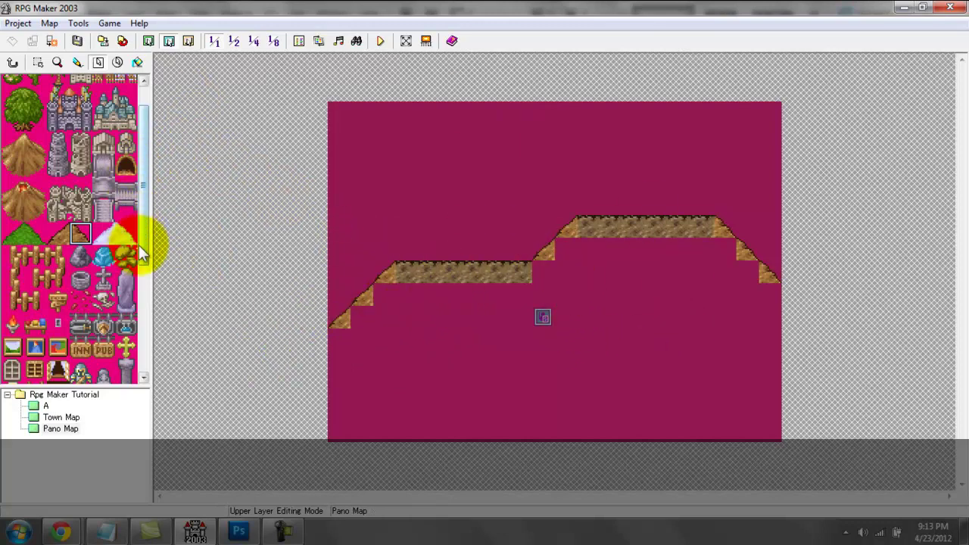
click(118, 62)
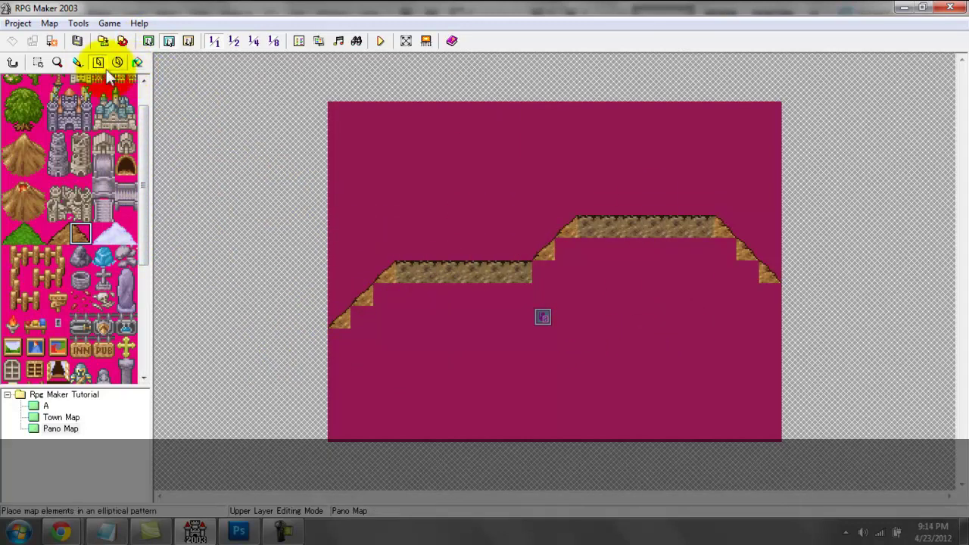
click(148, 41)
- Paint dirt columns down the map's right and left edges to the bottom
drag(143, 109, 138, 302)
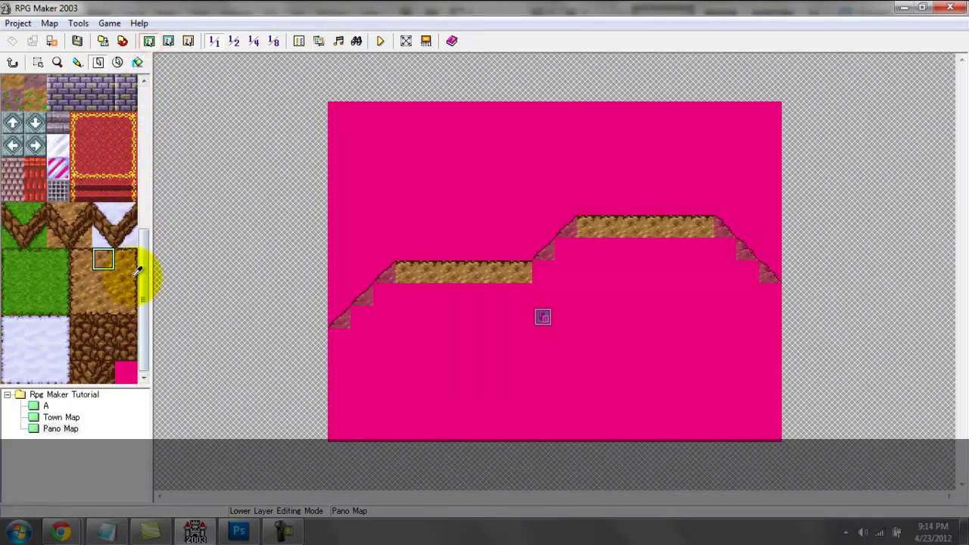
click(125, 281)
drag(772, 294, 781, 448)
click(82, 281)
drag(337, 322, 340, 435)
click(104, 282)
- Place dirt tiles beneath the left slope steps, upper ledge, middle slope and right slope
click(364, 318)
click(383, 295)
click(543, 273)
click(588, 250)
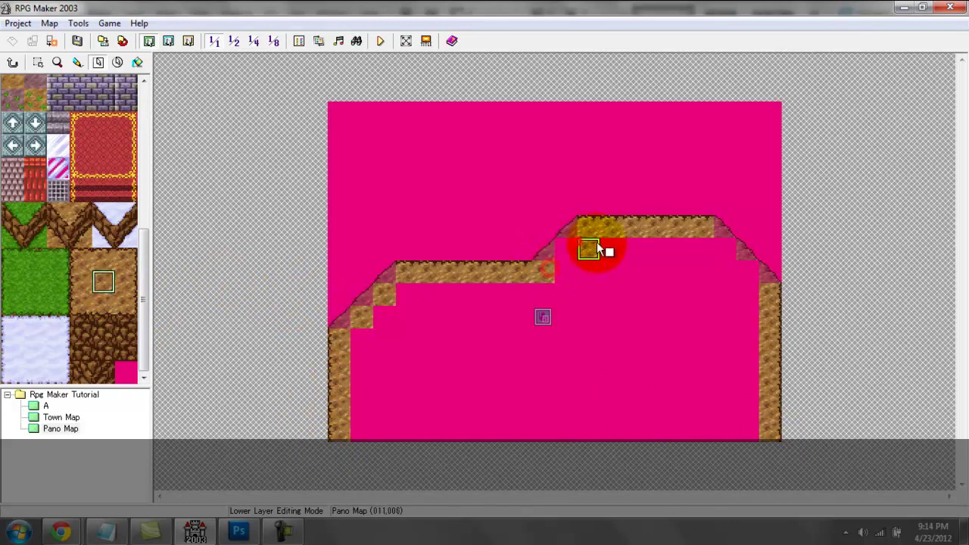
click(566, 250)
click(747, 272)
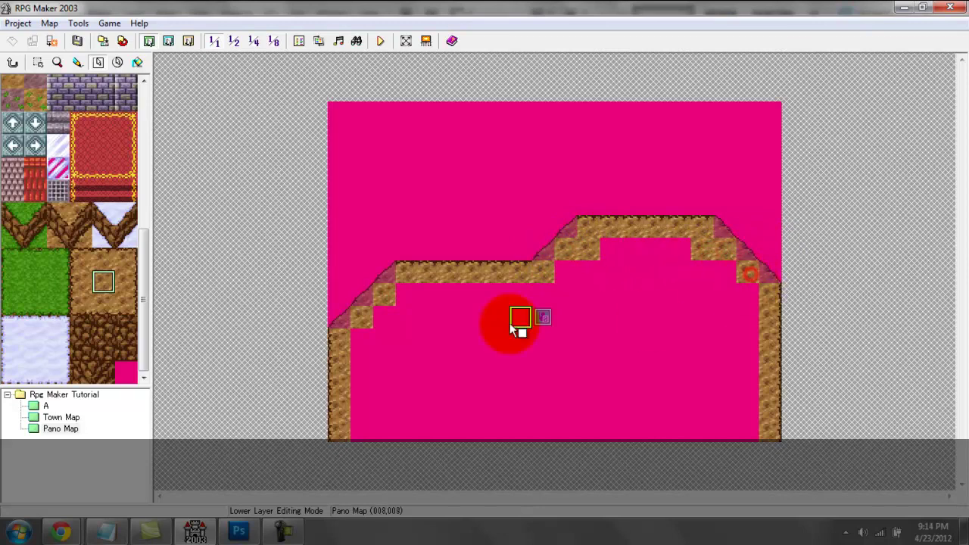
- Flood-fill the remaining pink interior of the hill with dirt
click(146, 65)
click(566, 382)
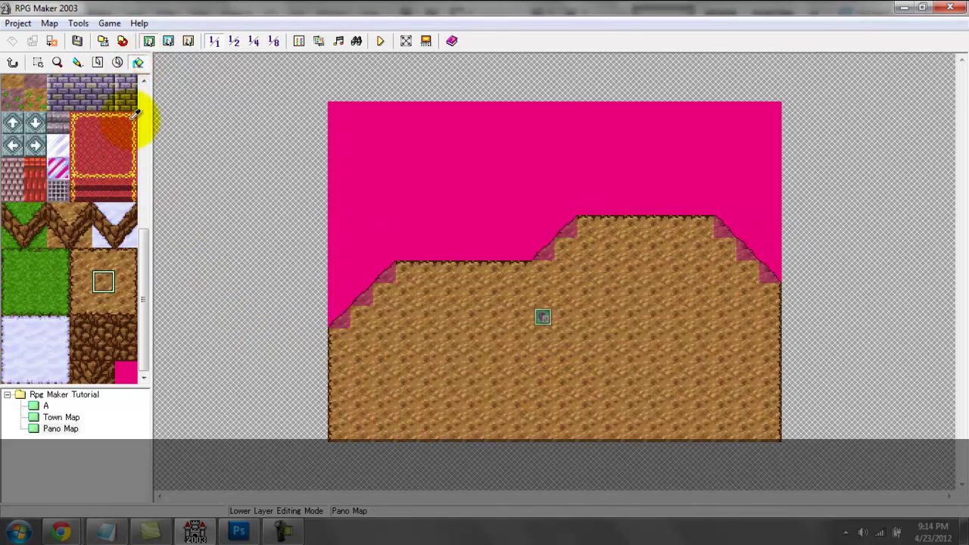
click(142, 121)
scroll(142, 122, down, 5)
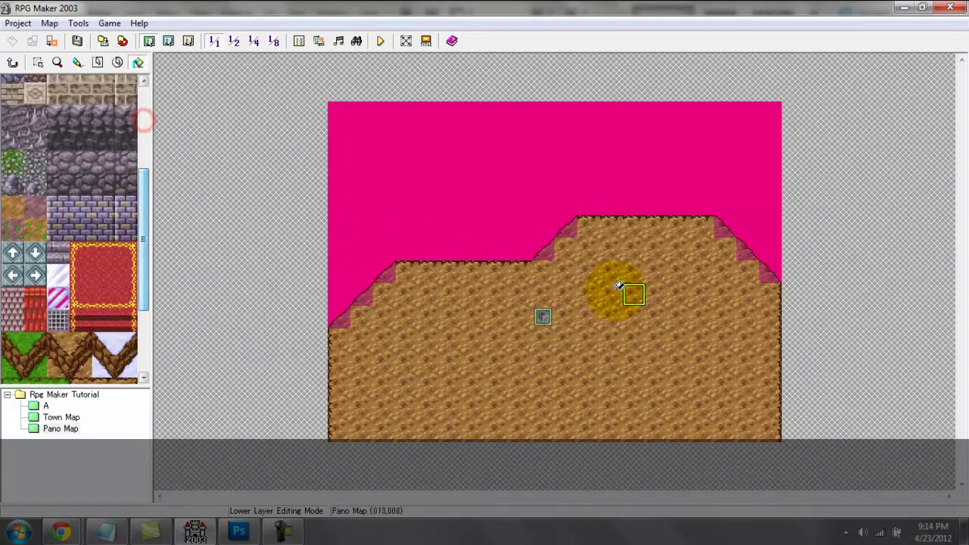
click(38, 62)
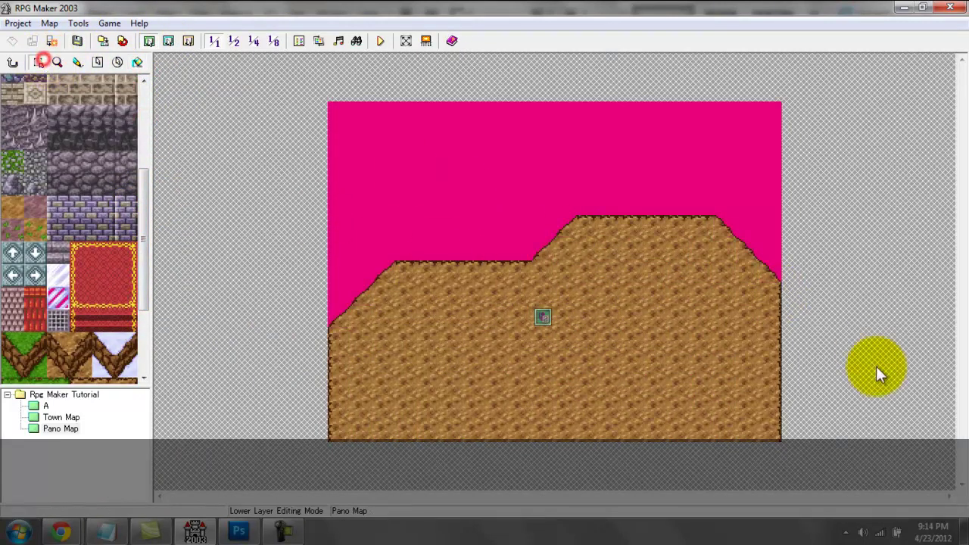